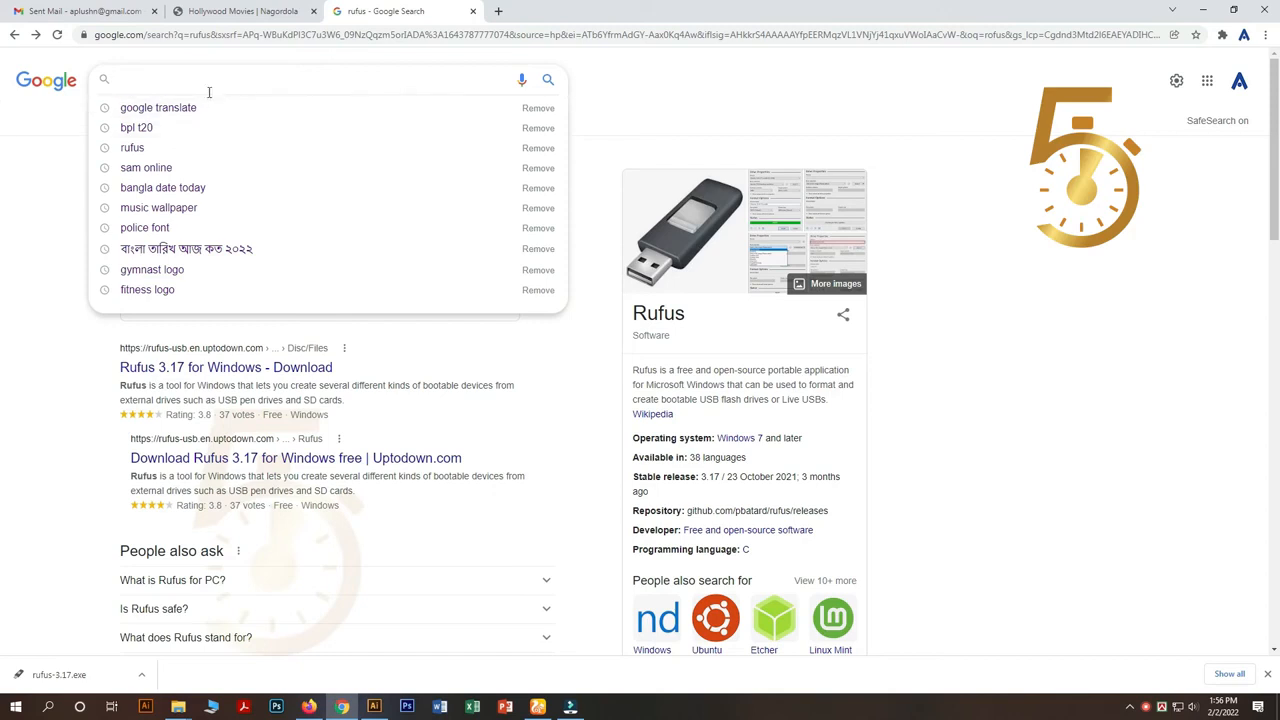
# Step: Search Google for "rufus" and open the official Rufus site at rufus.ie from the results
pyautogui.click(207, 83)
pyautogui.write('rufus')
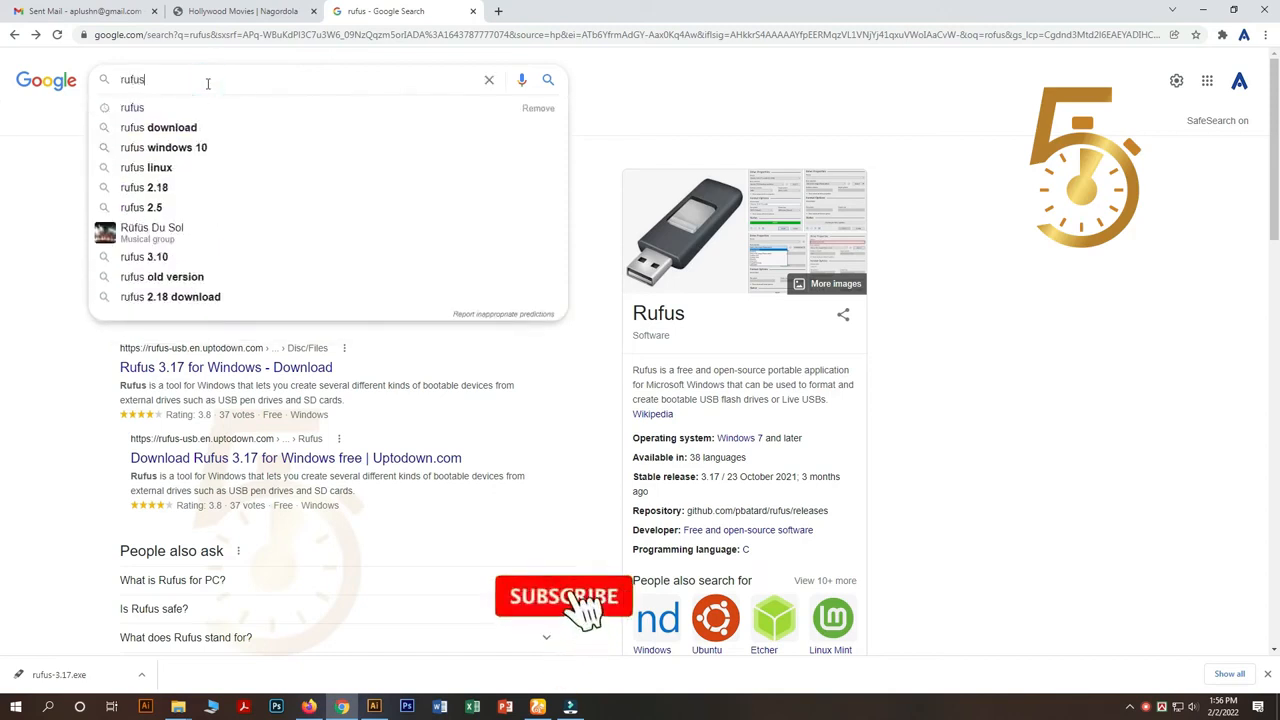
pyautogui.press('Return')
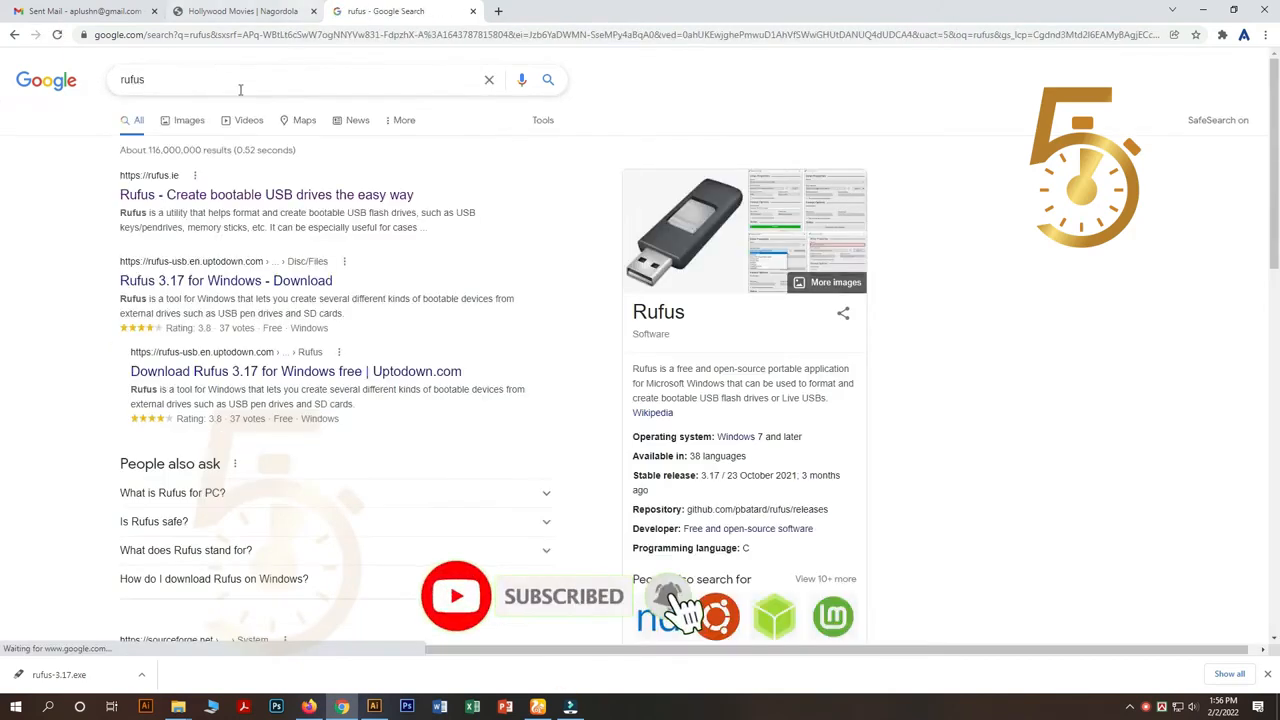
pyautogui.click(167, 203)
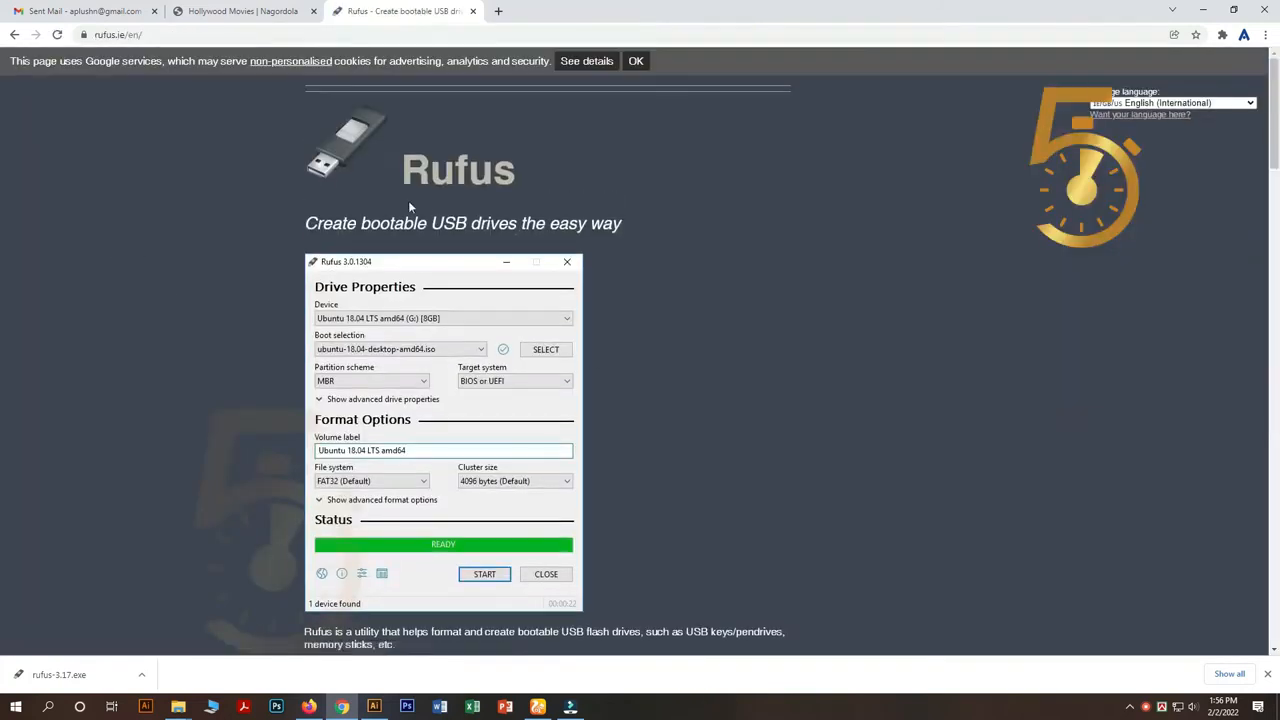
# Step: Download Rufus 3.17 from the site's Download section and highlight the page's web address
pyautogui.scroll(-4, 408, 200)
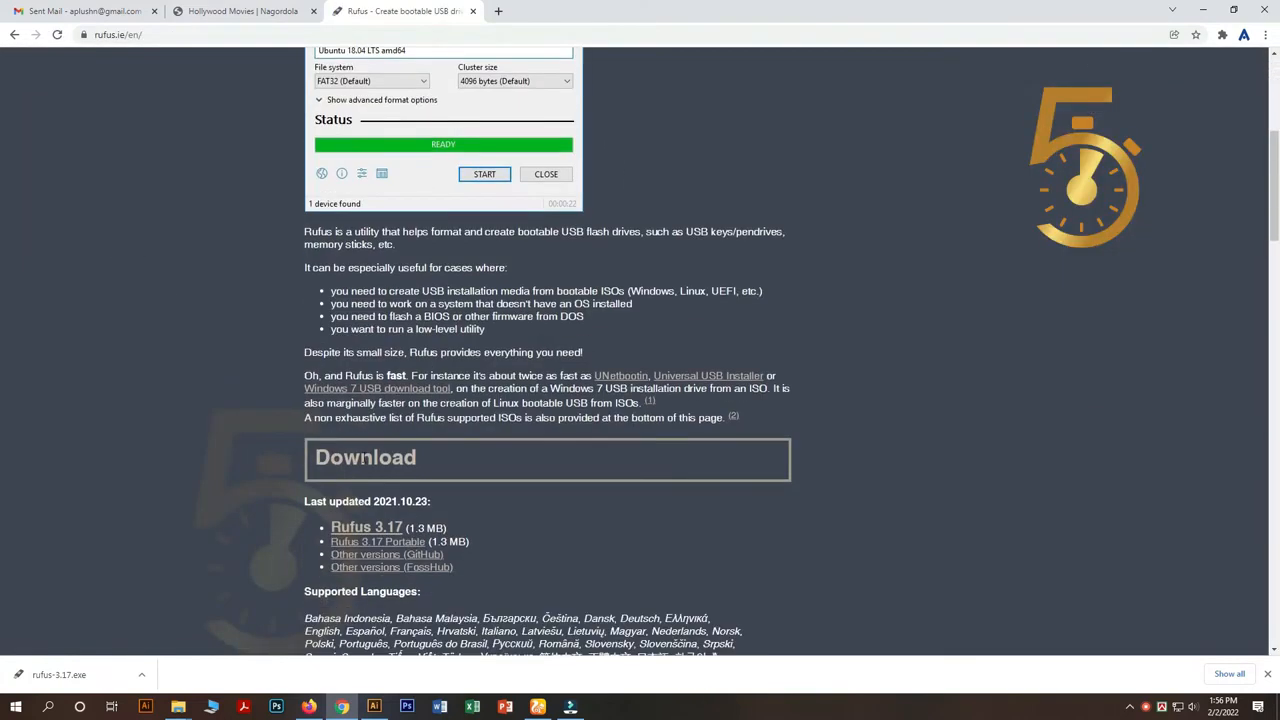
pyautogui.click(358, 528)
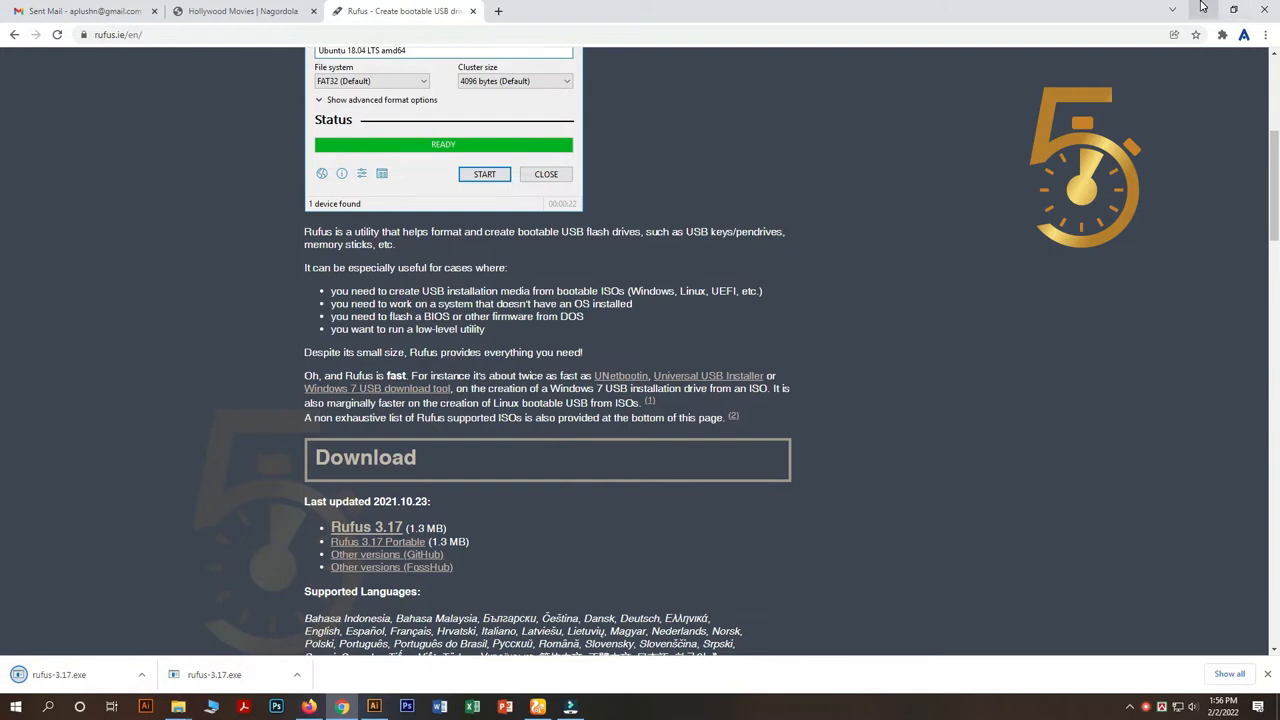
pyautogui.scroll(4, 621, 256)
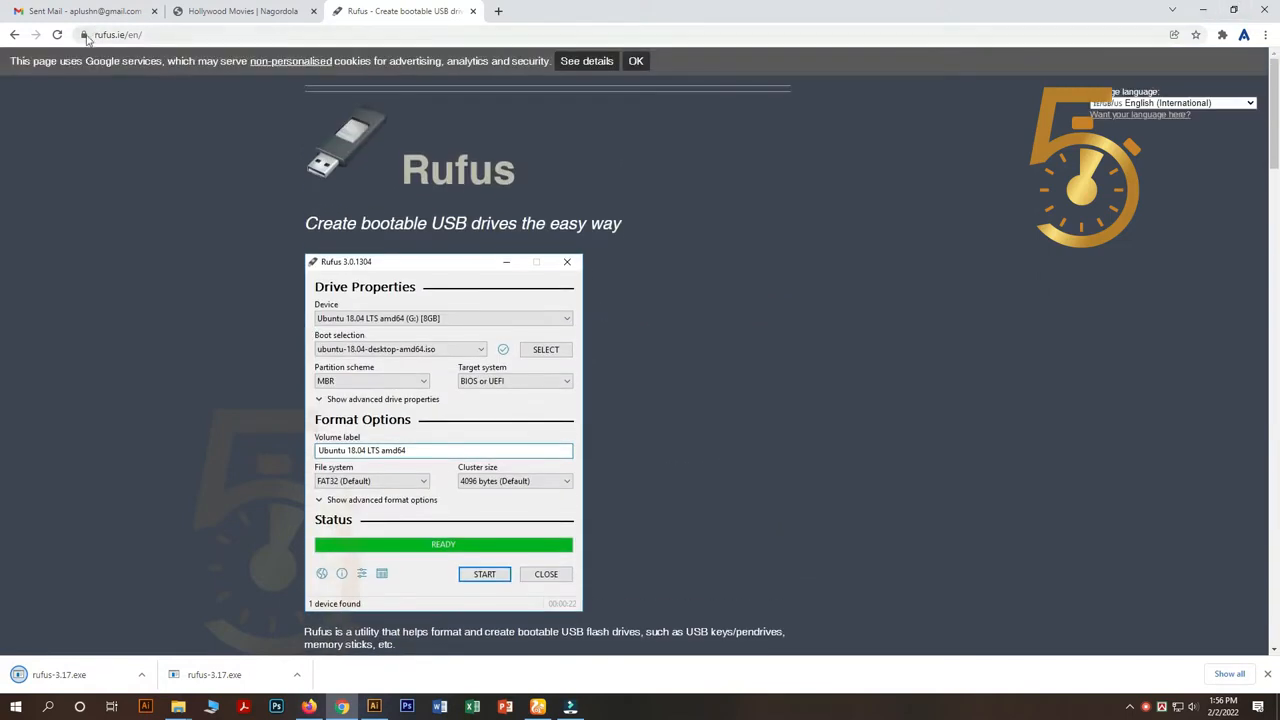
pyautogui.click(95, 36)
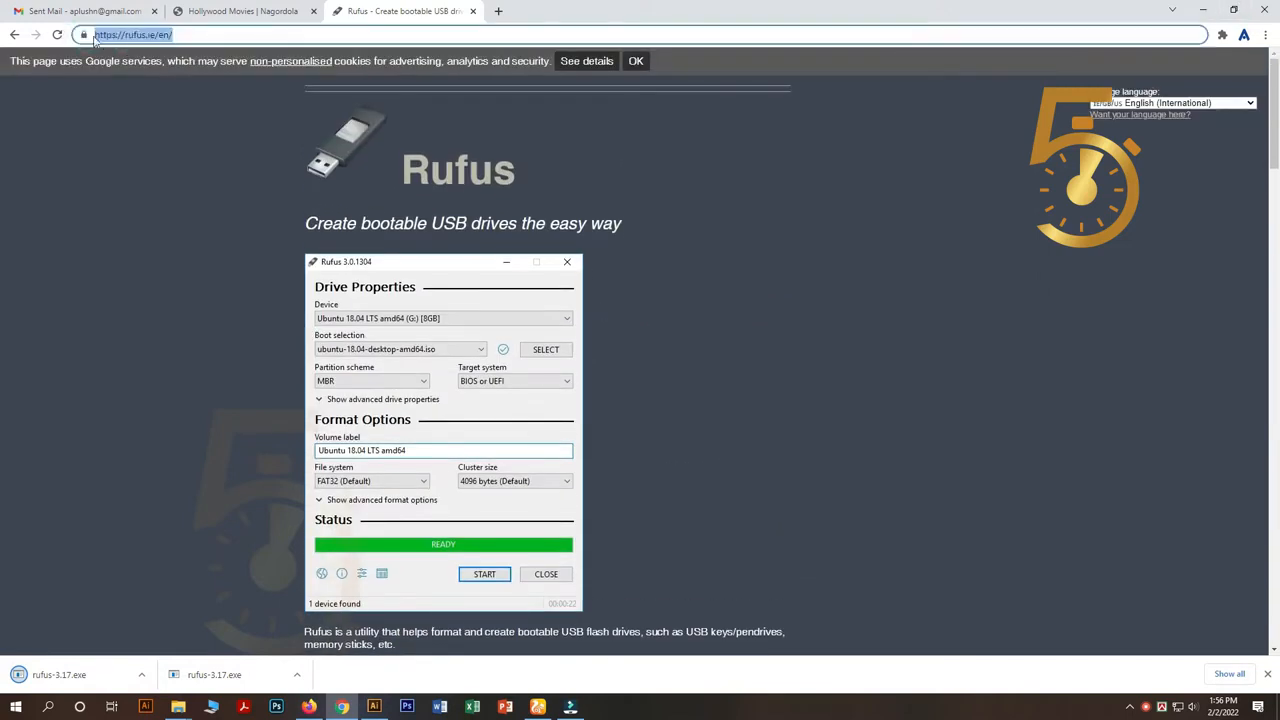
pyautogui.click(185, 35)
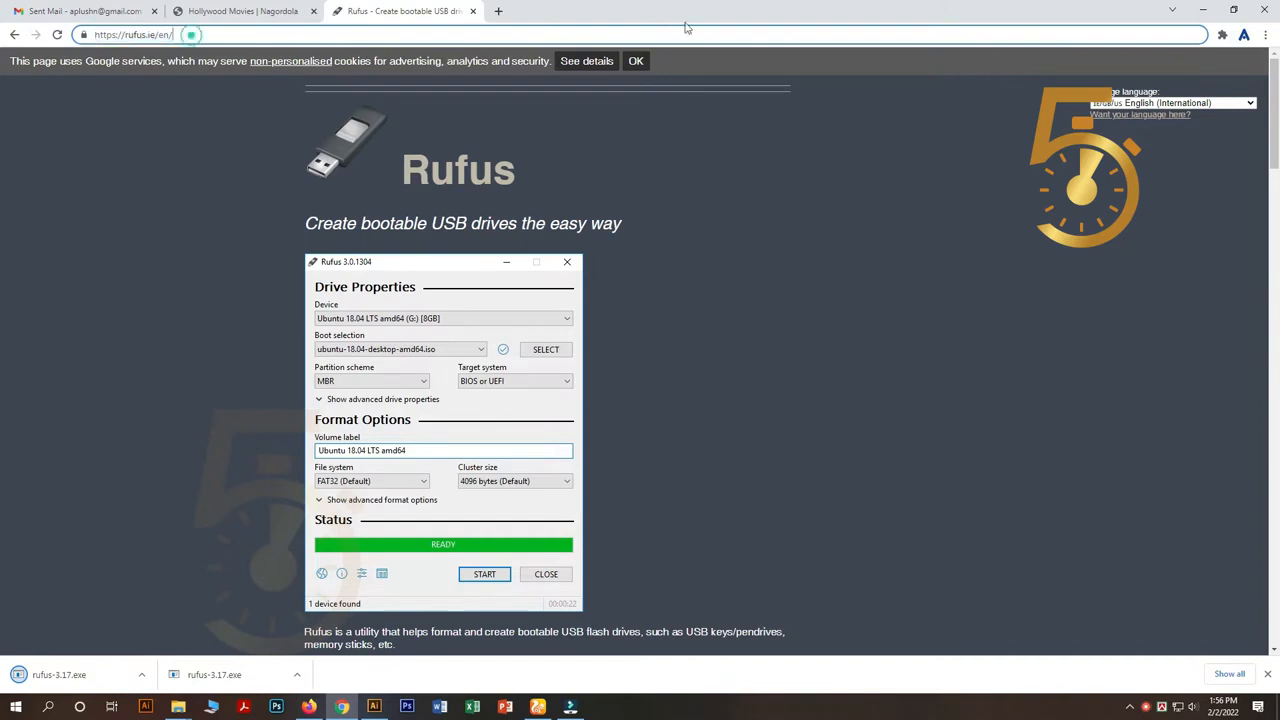
# Step: Minimize the browser and select the rufus-3.17 file on the desktop
pyautogui.click(1208, 12)
pyautogui.click(757, 50)
pyautogui.click(357, 263)
pyautogui.click(168, 84)
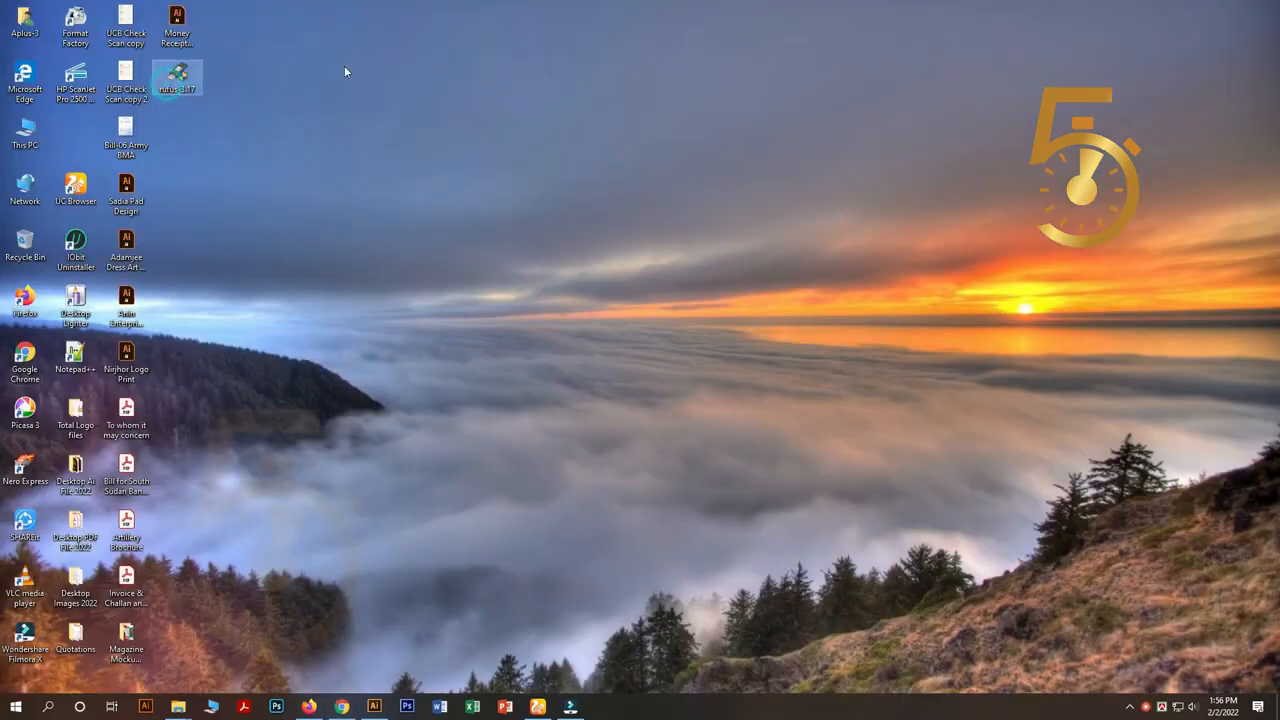
# Step: Check the capacity of USB Drive (I:) in its properties from This PC, and close the window
pyautogui.doubleClick(23, 122)
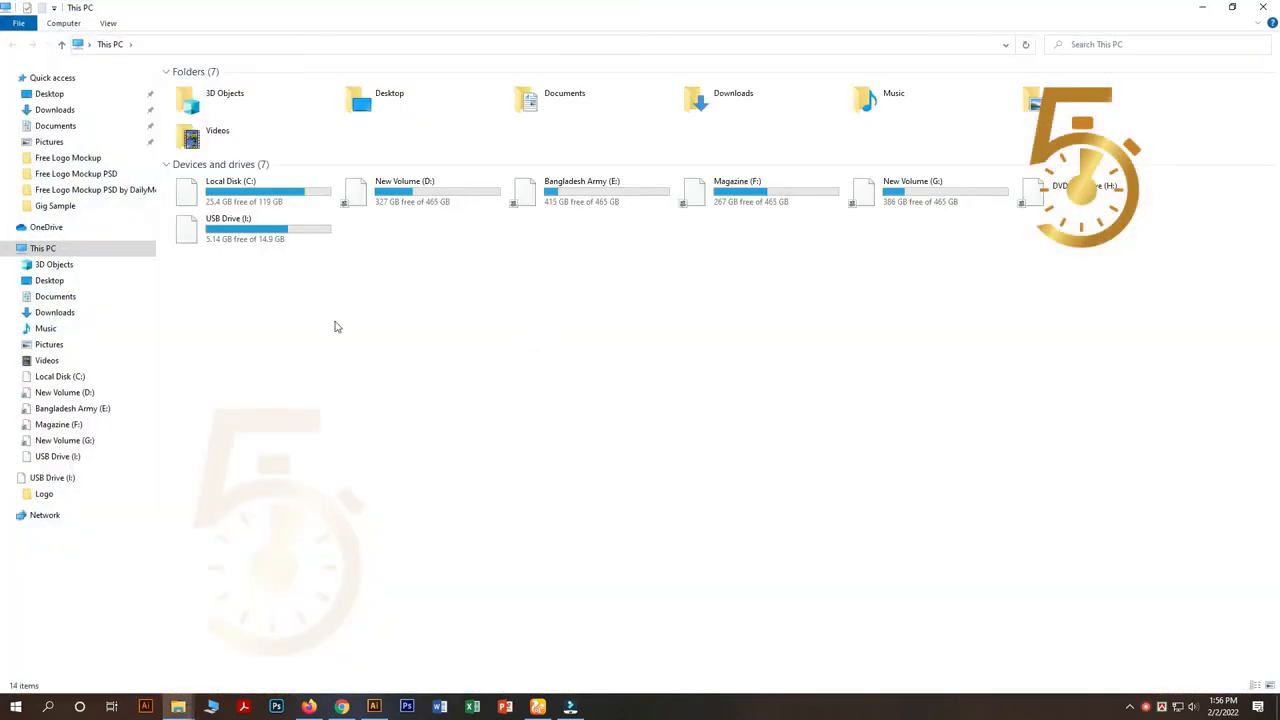
pyautogui.click(213, 240)
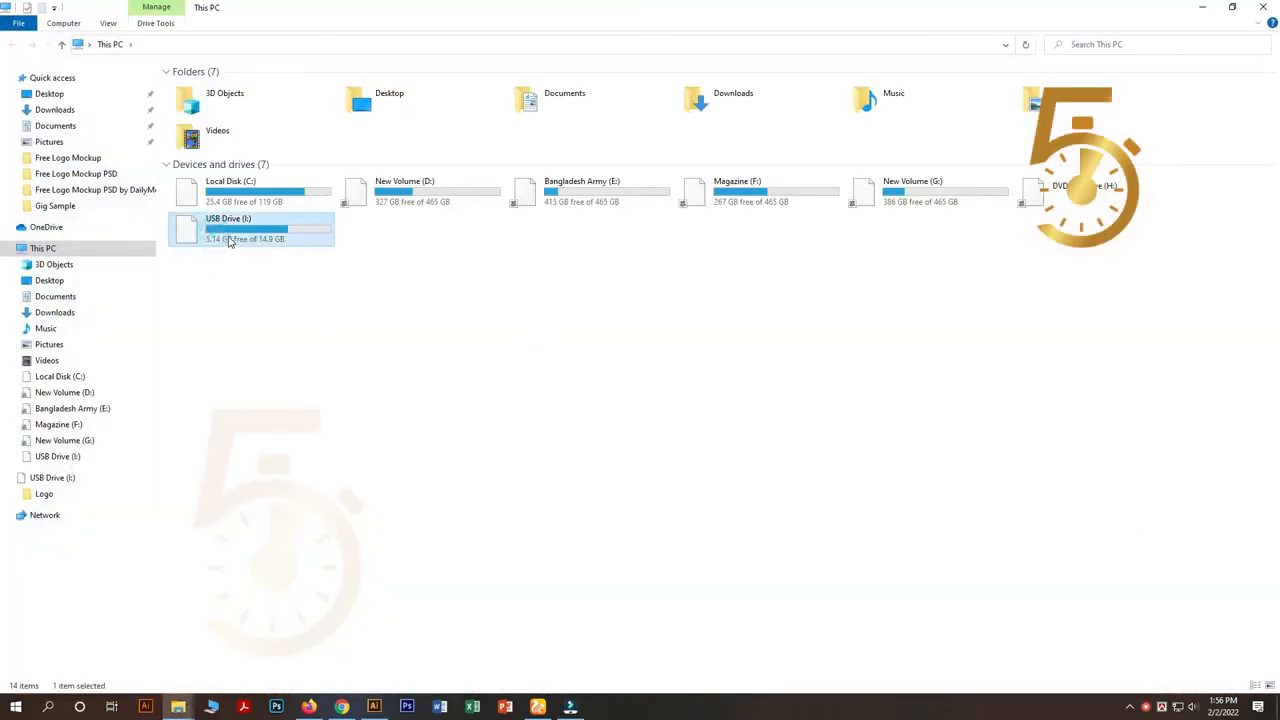
pyautogui.rightClick(229, 241)
pyautogui.click(302, 566)
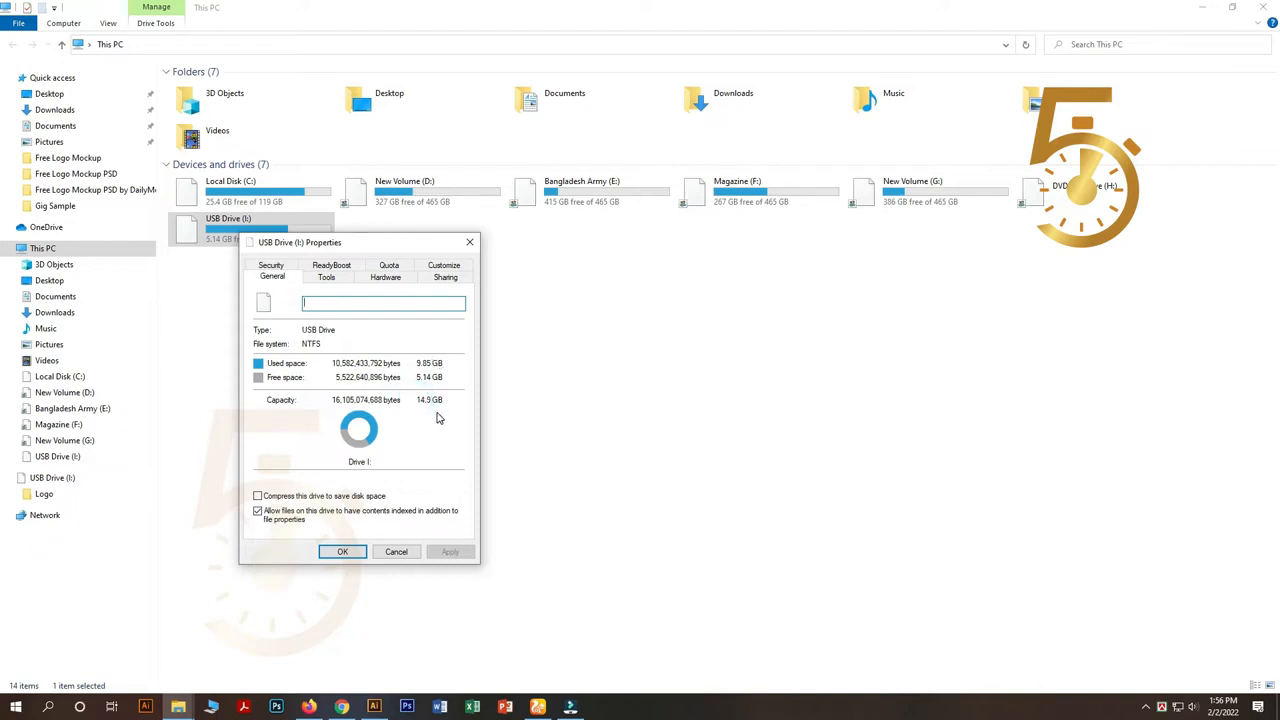
pyautogui.click(400, 555)
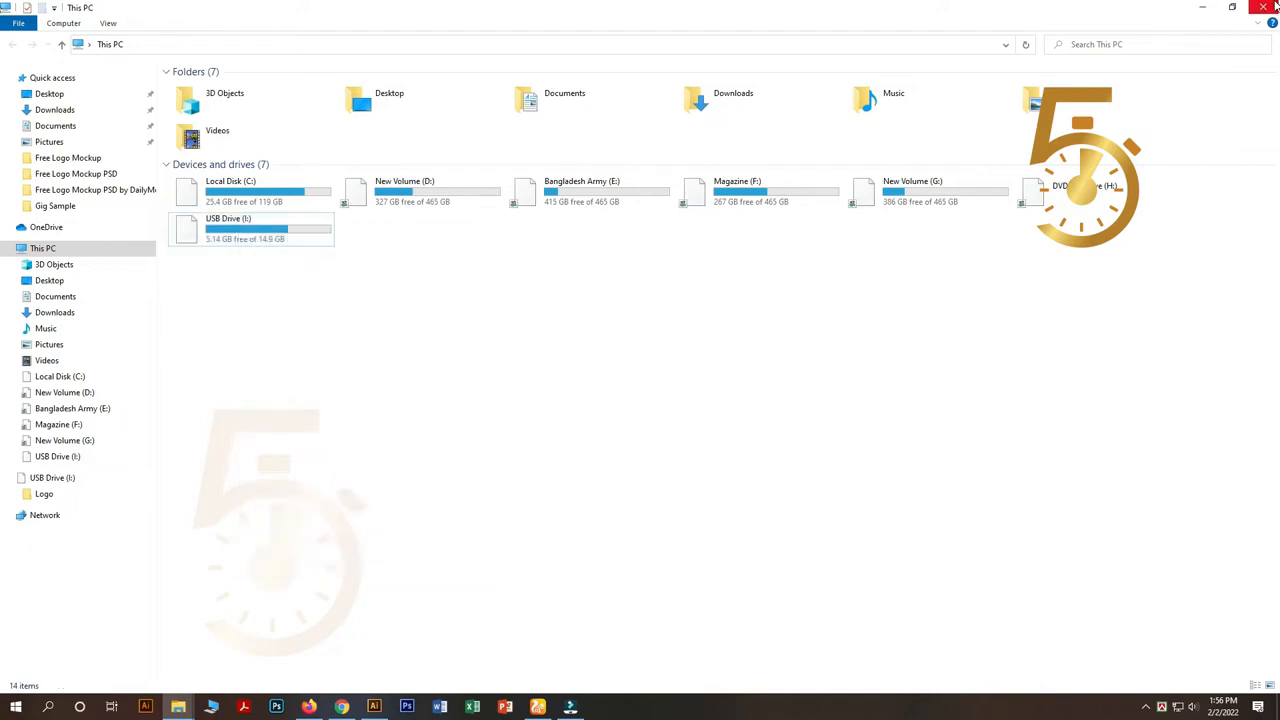
pyautogui.click(1263, 7)
# Step: Open Computer Management for This PC, show Disk Management and maximize the window
pyautogui.rightClick(24, 130)
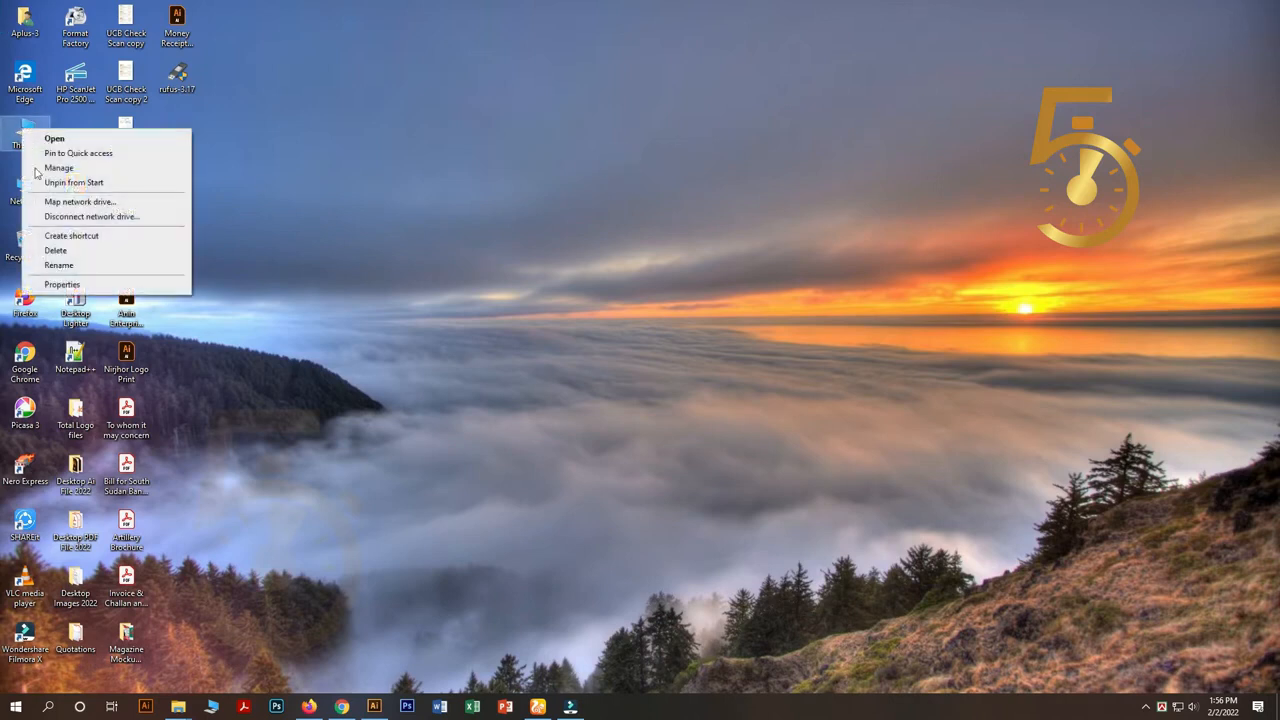
pyautogui.click(57, 168)
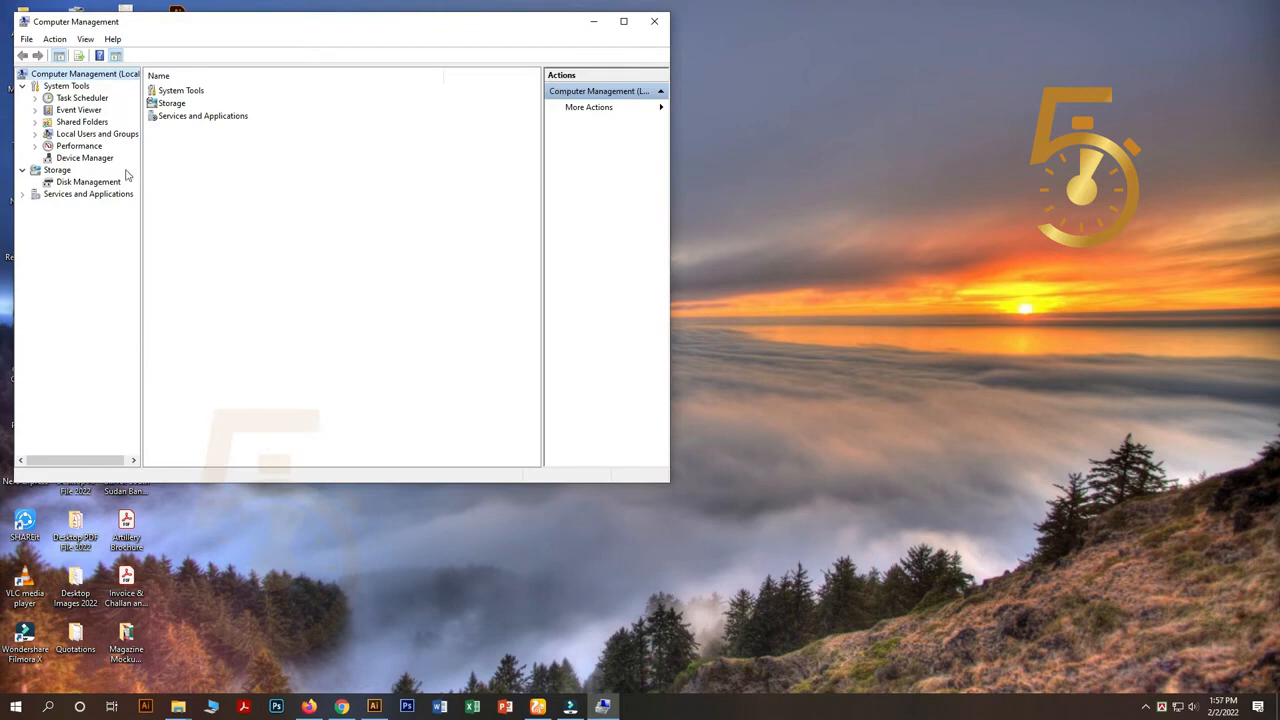
pyautogui.moveTo(235, 30); pyautogui.dragTo(599, 92)
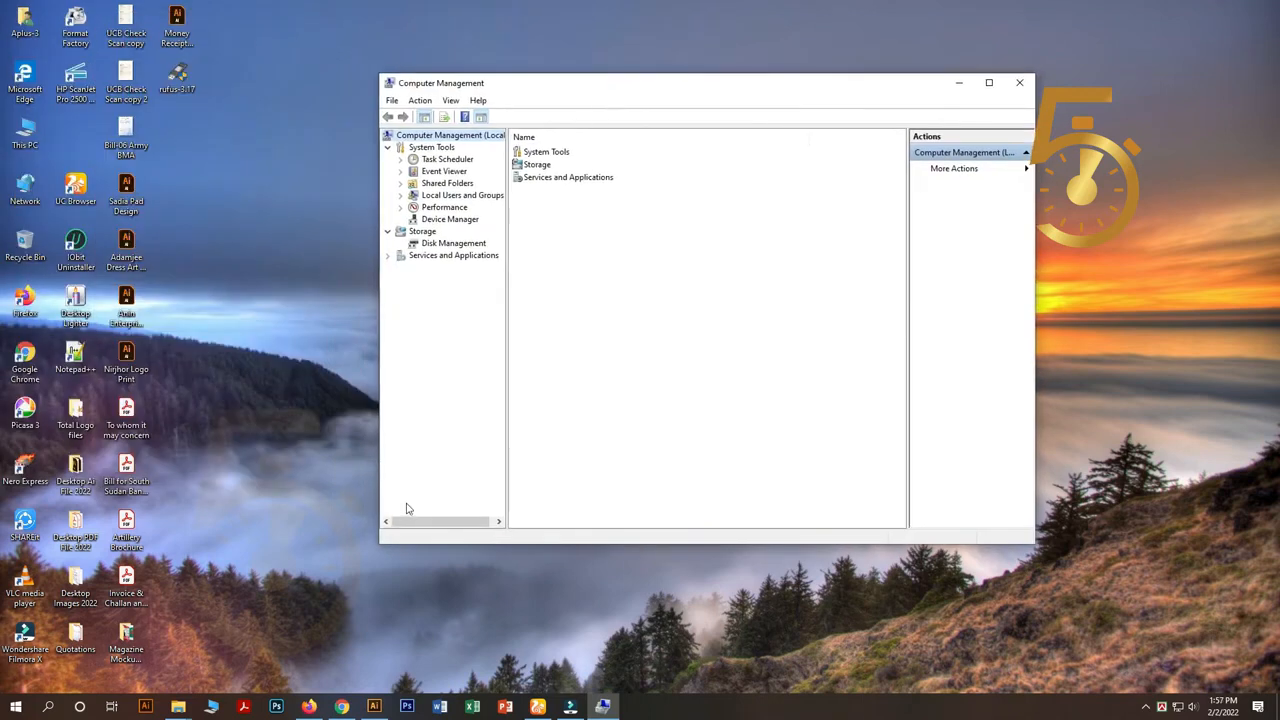
pyautogui.click(455, 244)
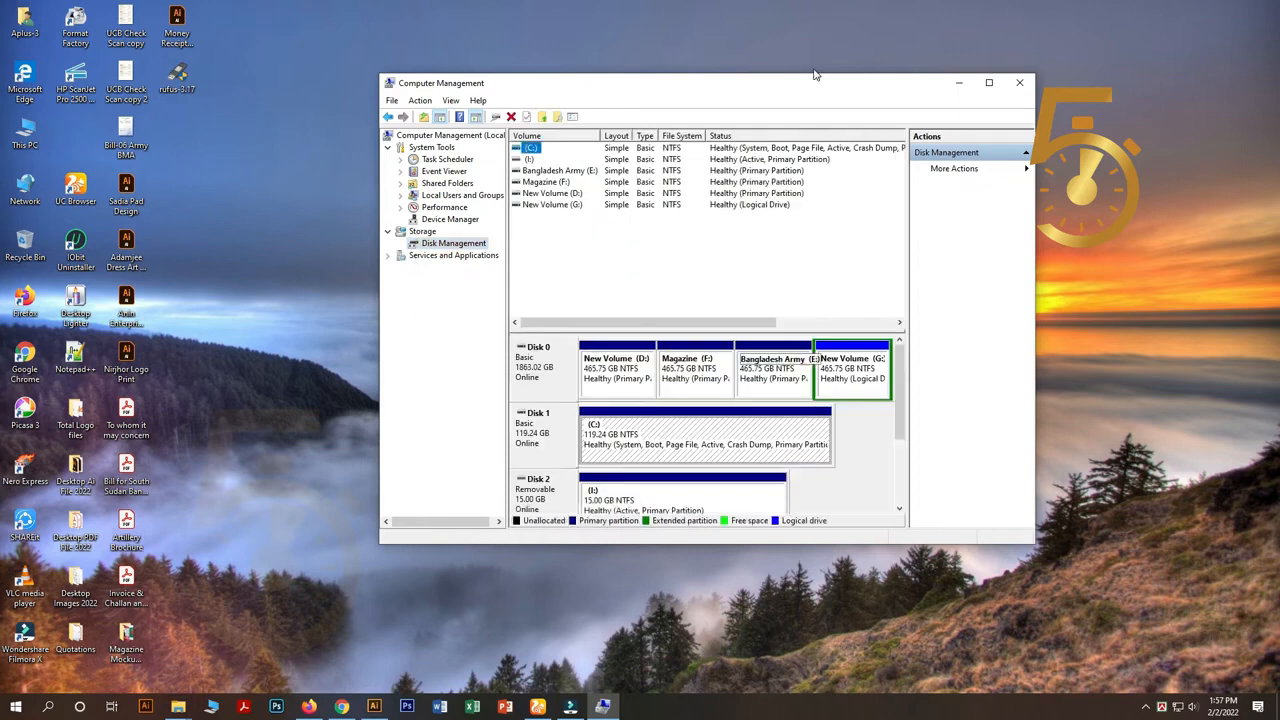
pyautogui.click(989, 82)
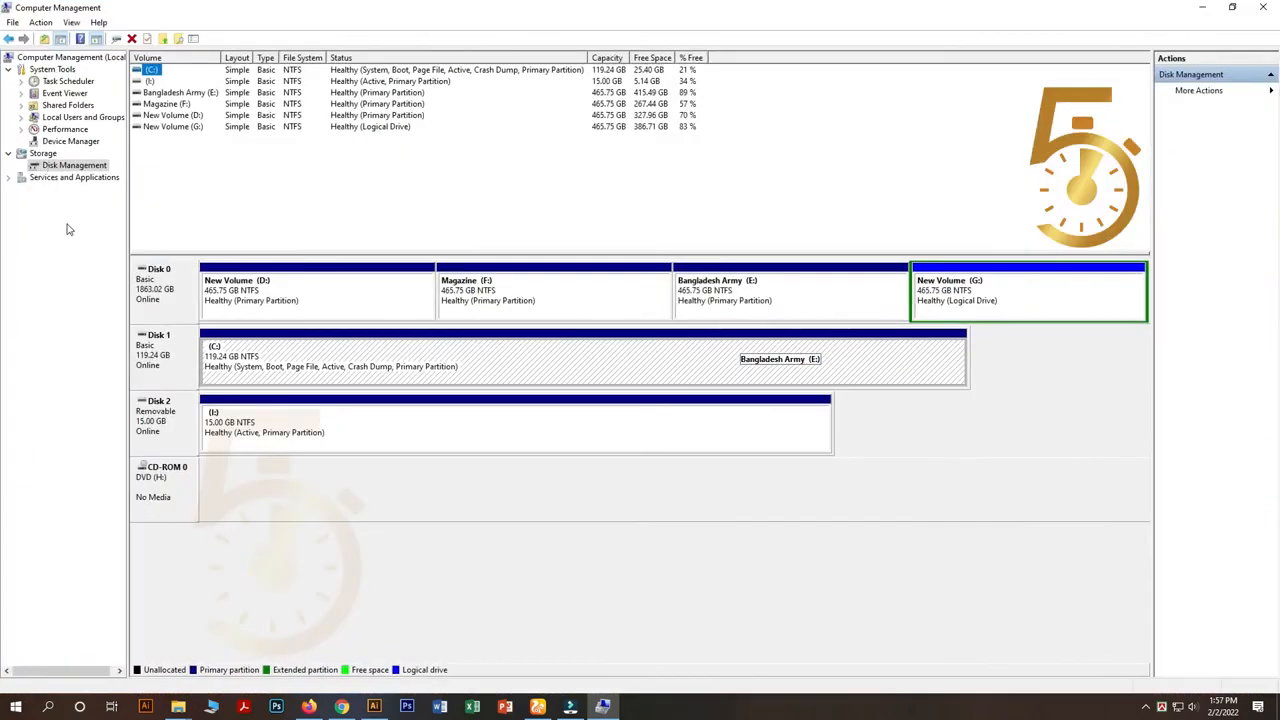
# Step: Check the partition style of Disk 2, the removable USB disk, in its volume properties
pyautogui.click(157, 292)
pyautogui.click(150, 355)
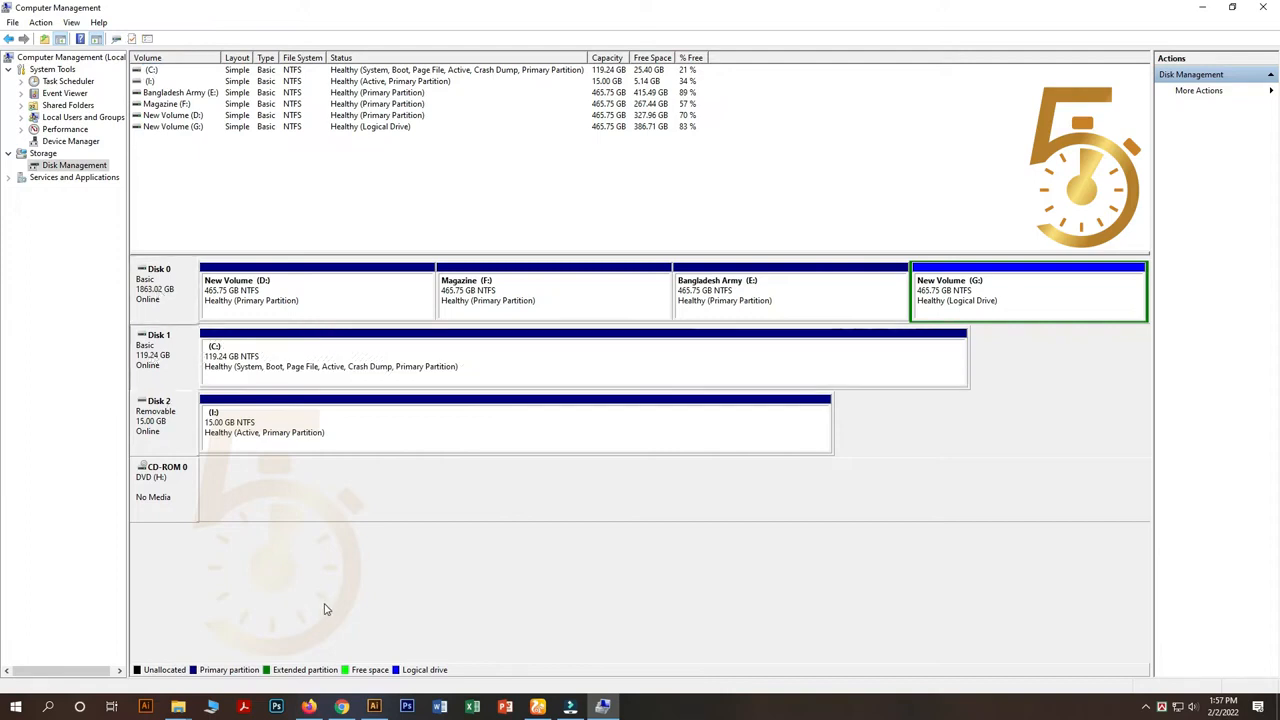
pyautogui.click(172, 437)
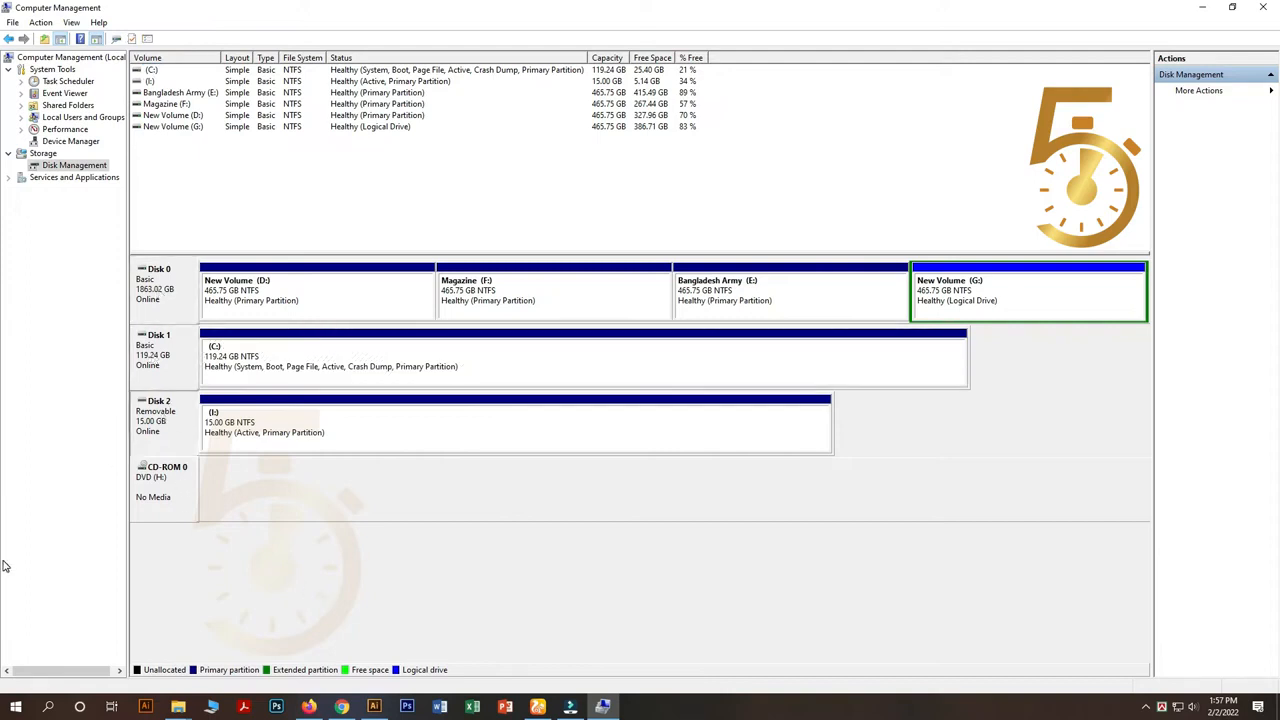
pyautogui.rightClick(174, 408)
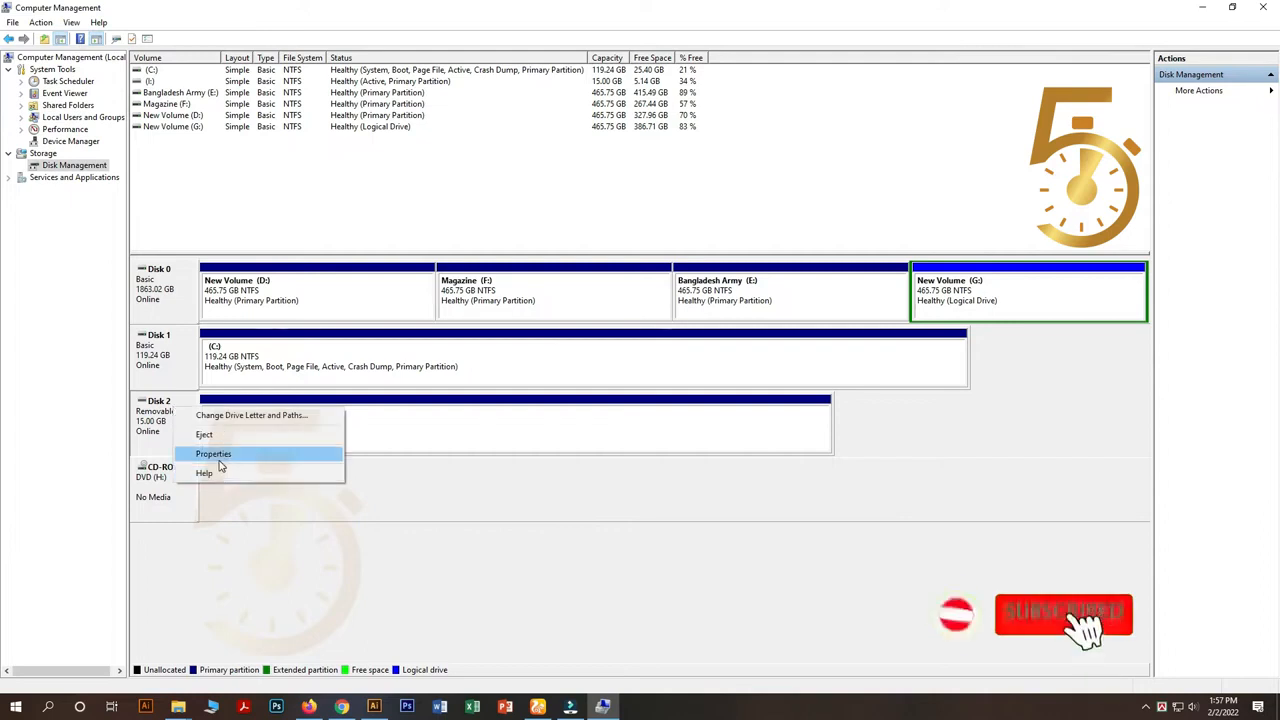
pyautogui.click(219, 458)
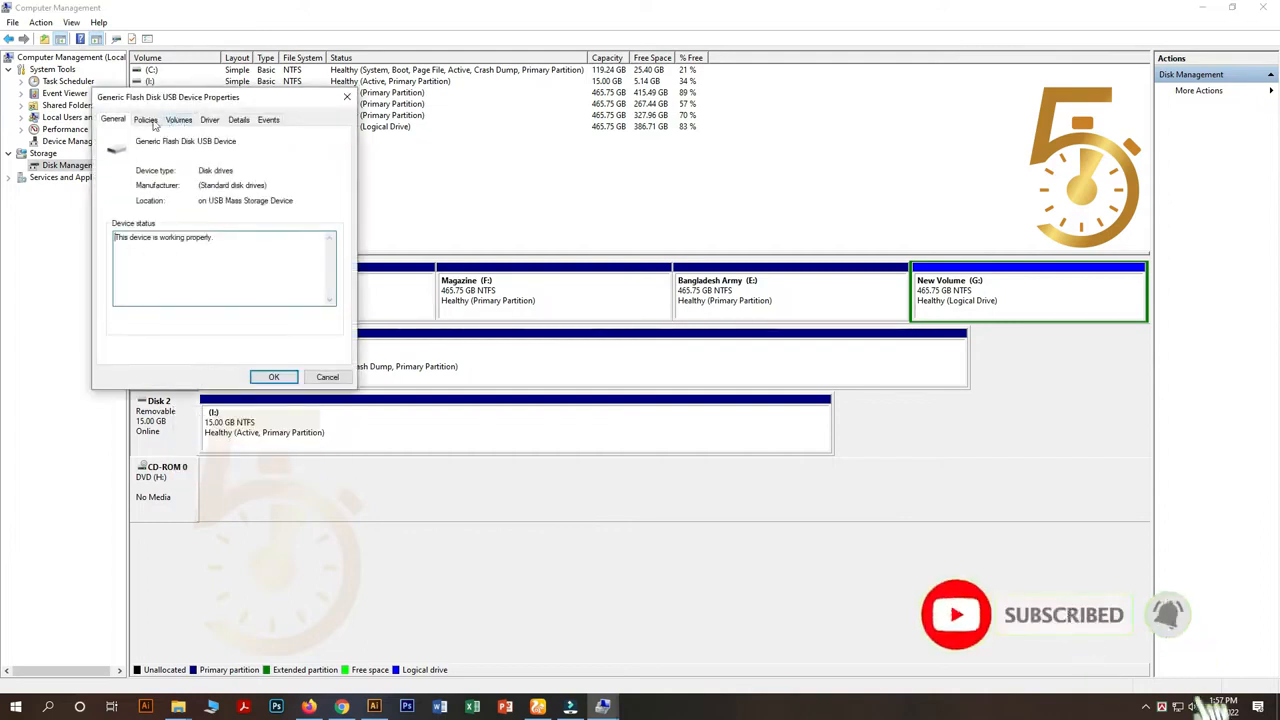
pyautogui.click(178, 120)
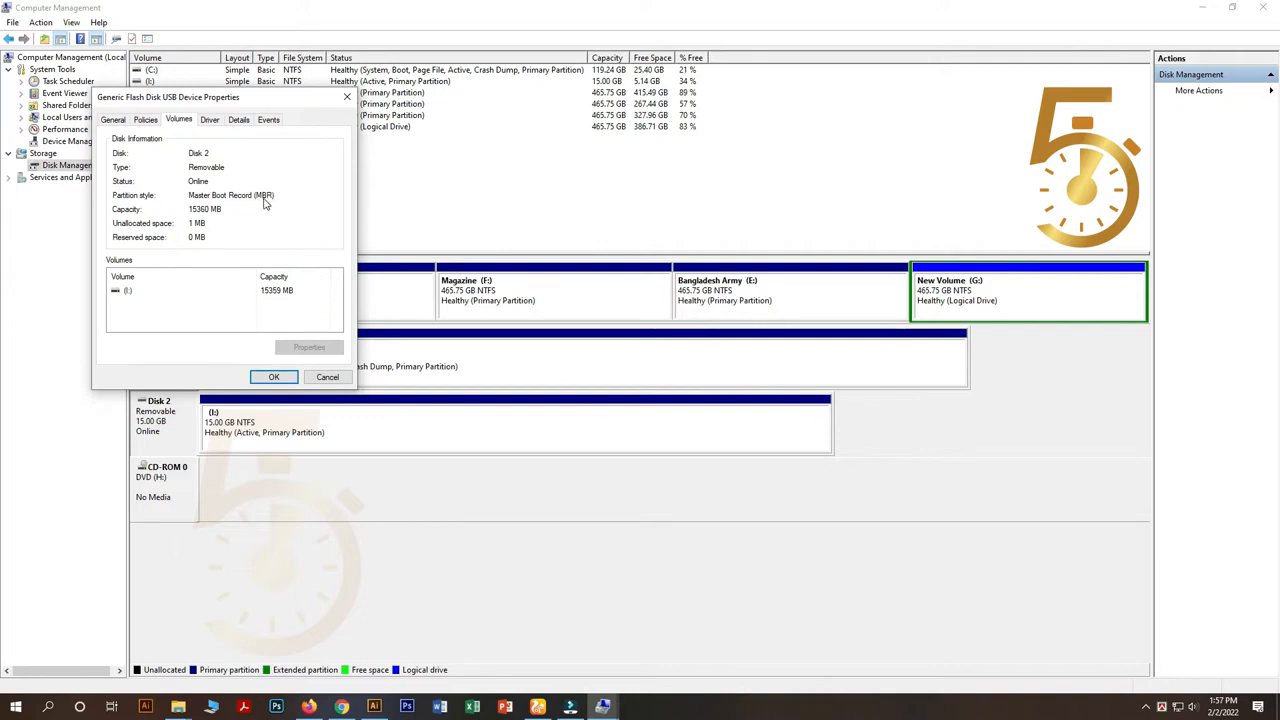
pyautogui.click(347, 97)
# Step: Check the partition style of Disk 0 in its volume properties
pyautogui.rightClick(162, 279)
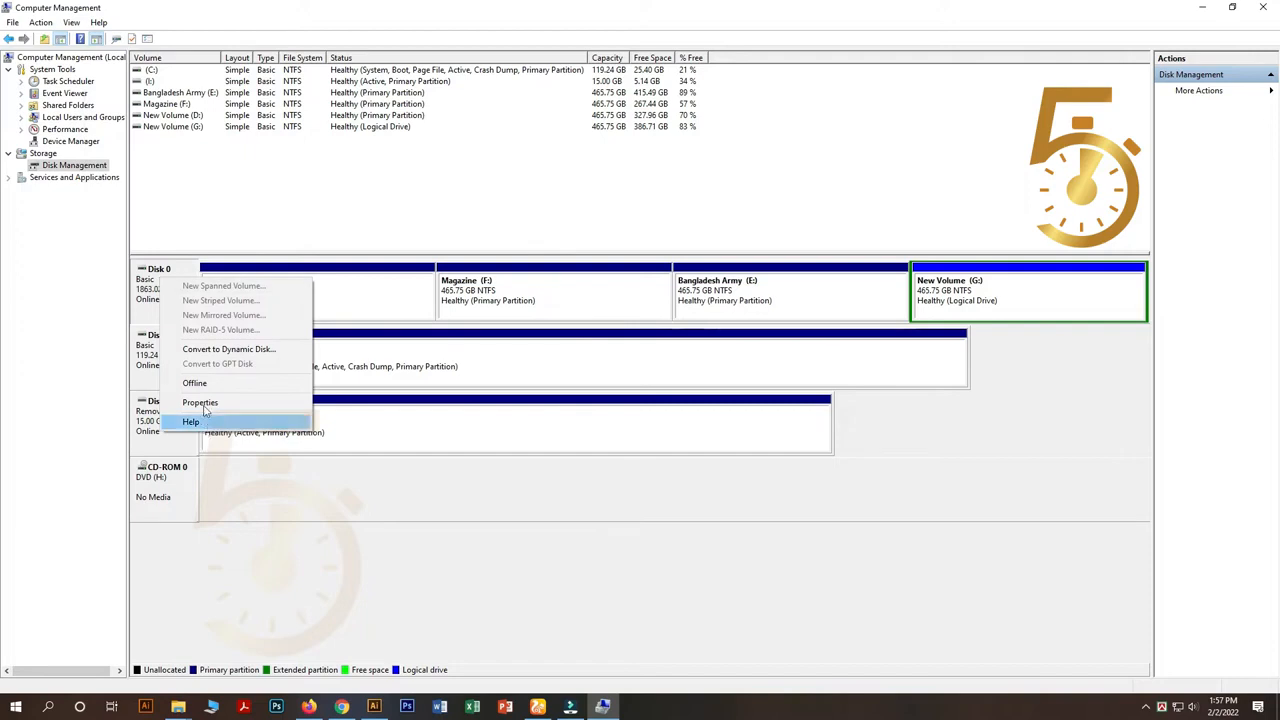
pyautogui.click(200, 402)
pyautogui.click(196, 137)
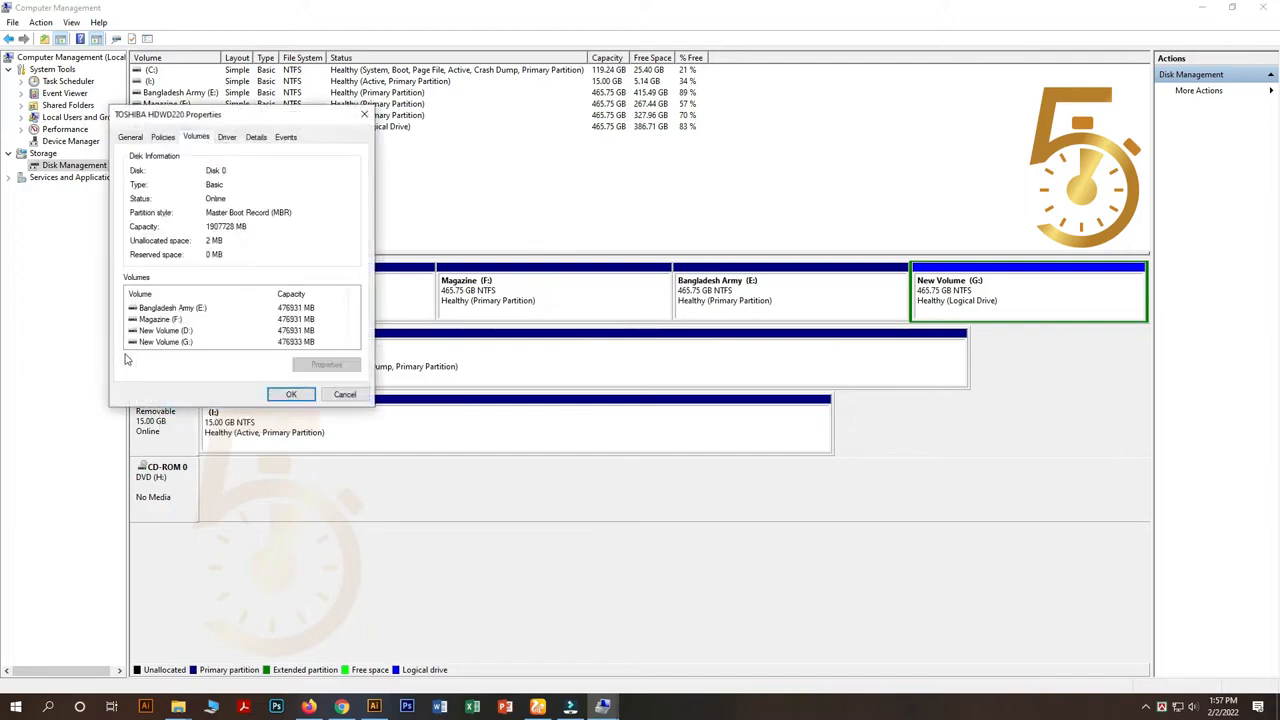
pyautogui.click(344, 396)
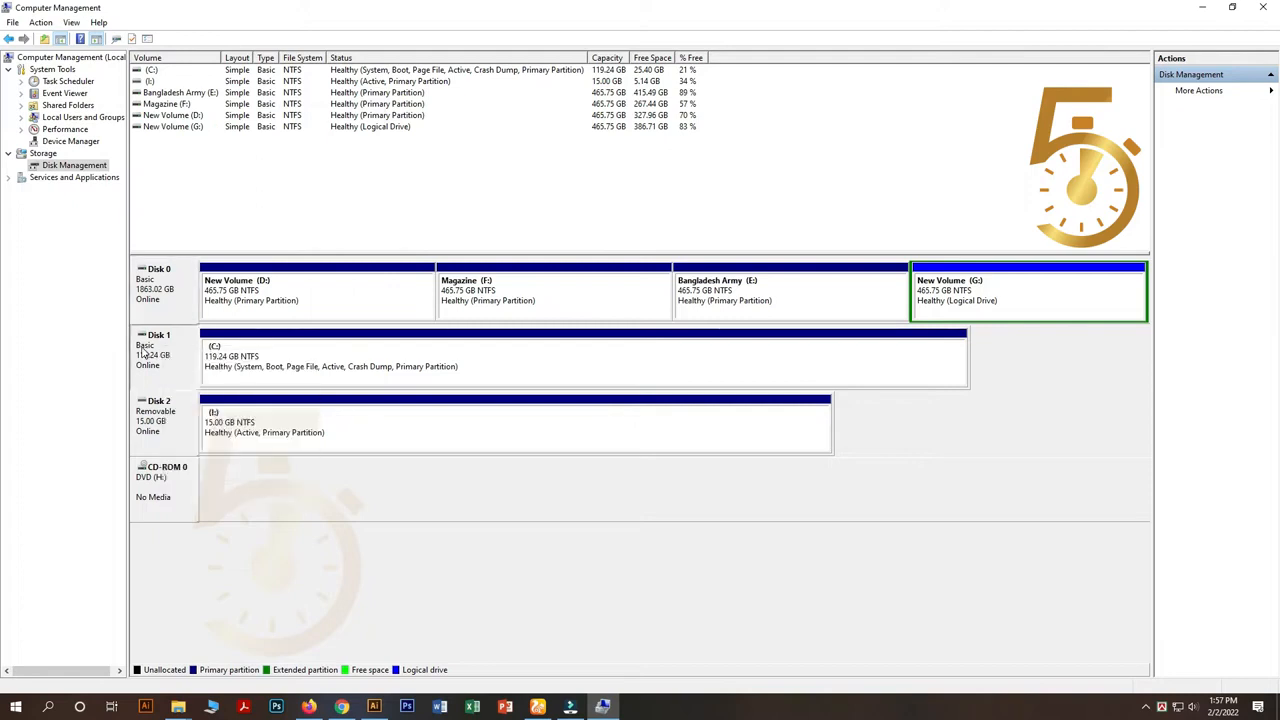
# Step: Check the partition style of Disk 1, which holds drive C:, in its volume properties
pyautogui.rightClick(158, 348)
pyautogui.click(140, 427)
pyautogui.click(178, 355)
pyautogui.rightClick(178, 357)
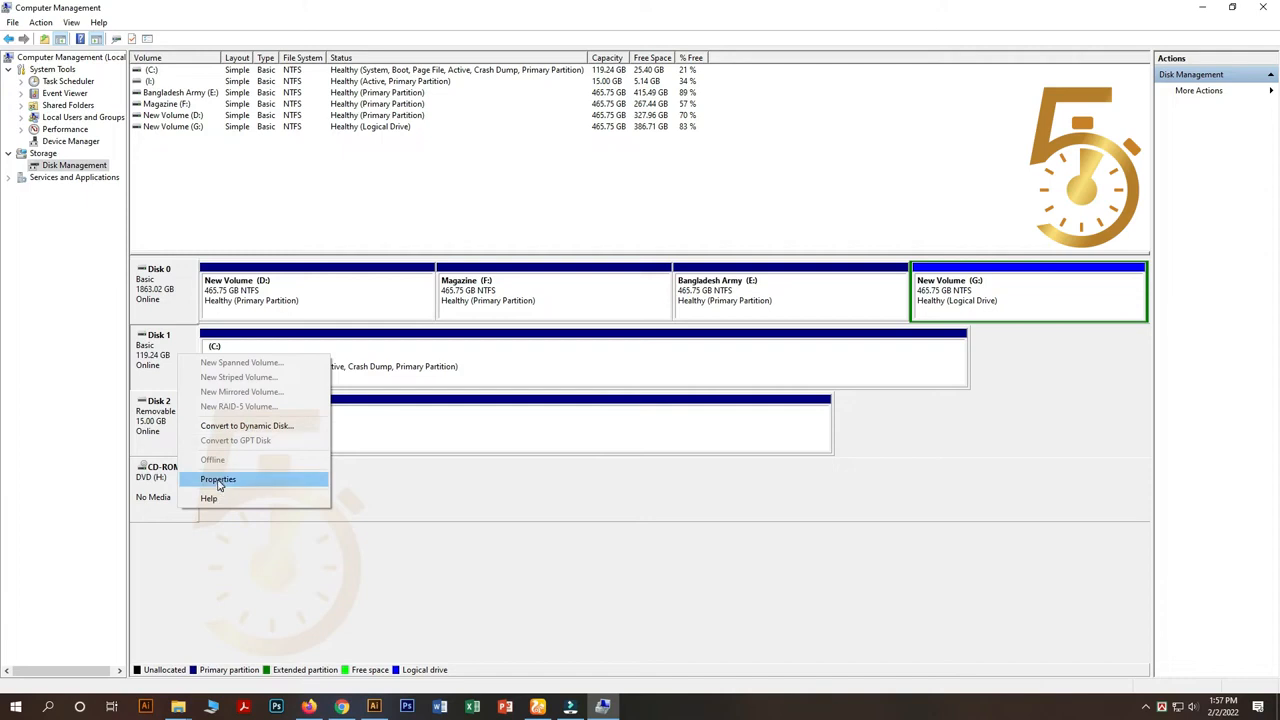
pyautogui.click(220, 479)
pyautogui.click(222, 157)
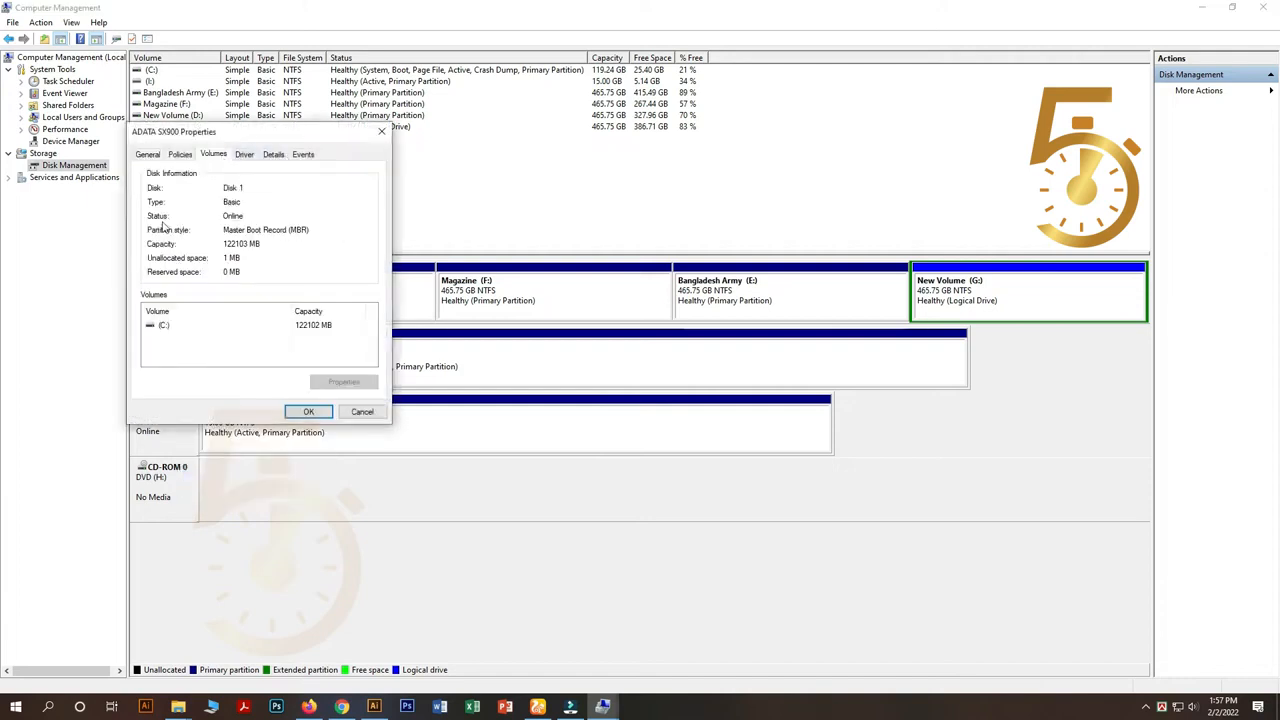
pyautogui.click(352, 411)
# Step: Recheck the partition style of the removable Disk 2 in its volume properties, and close Computer Management
pyautogui.rightClick(173, 429)
pyautogui.click(212, 476)
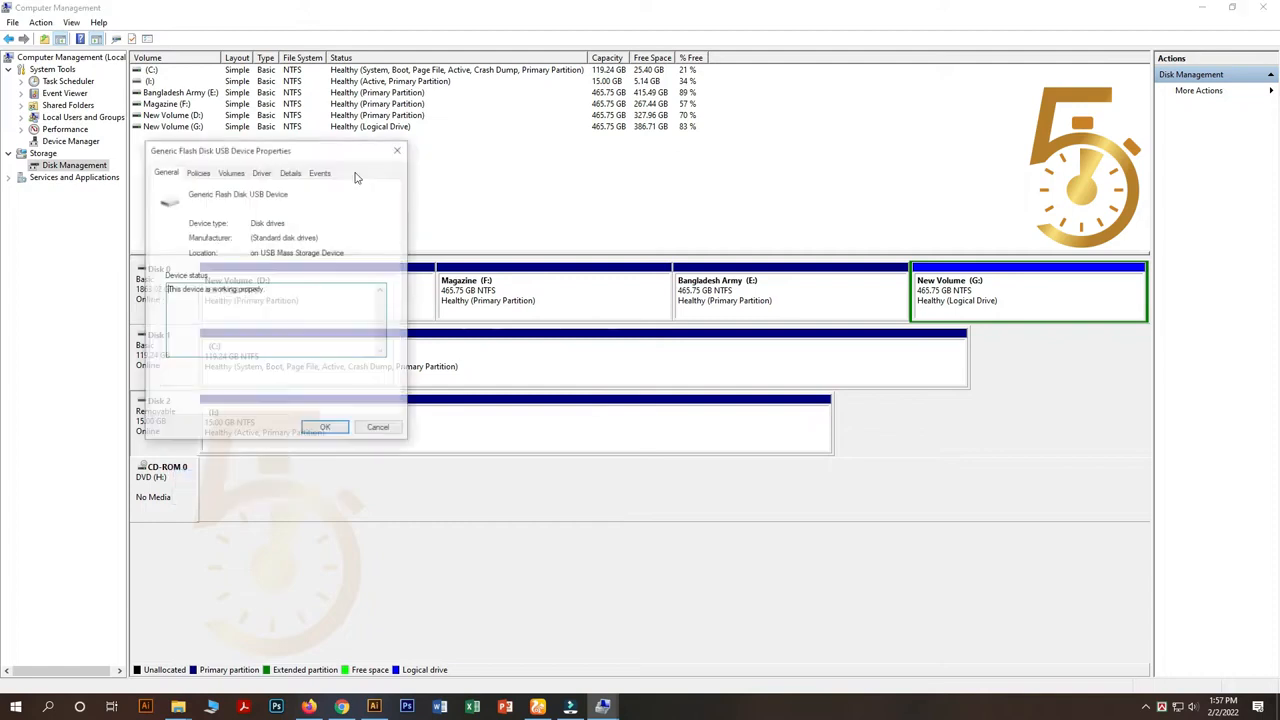
pyautogui.click(290, 172)
pyautogui.click(230, 172)
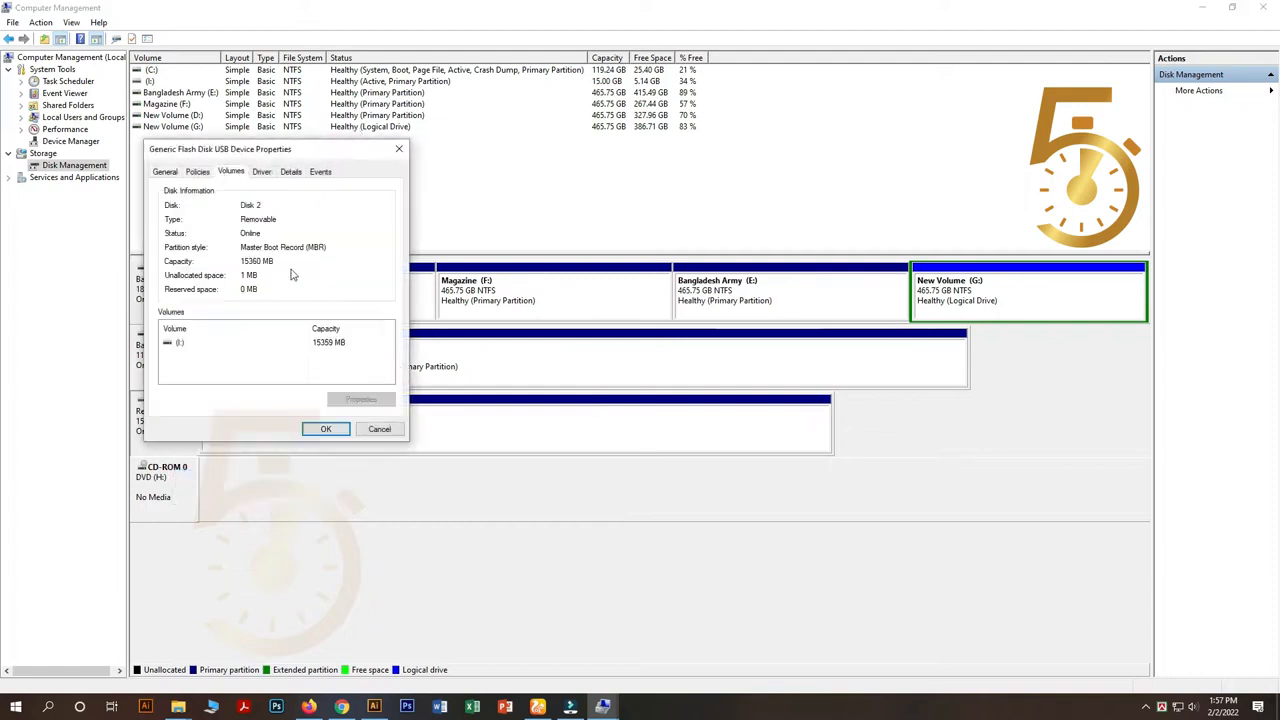
pyautogui.click(380, 430)
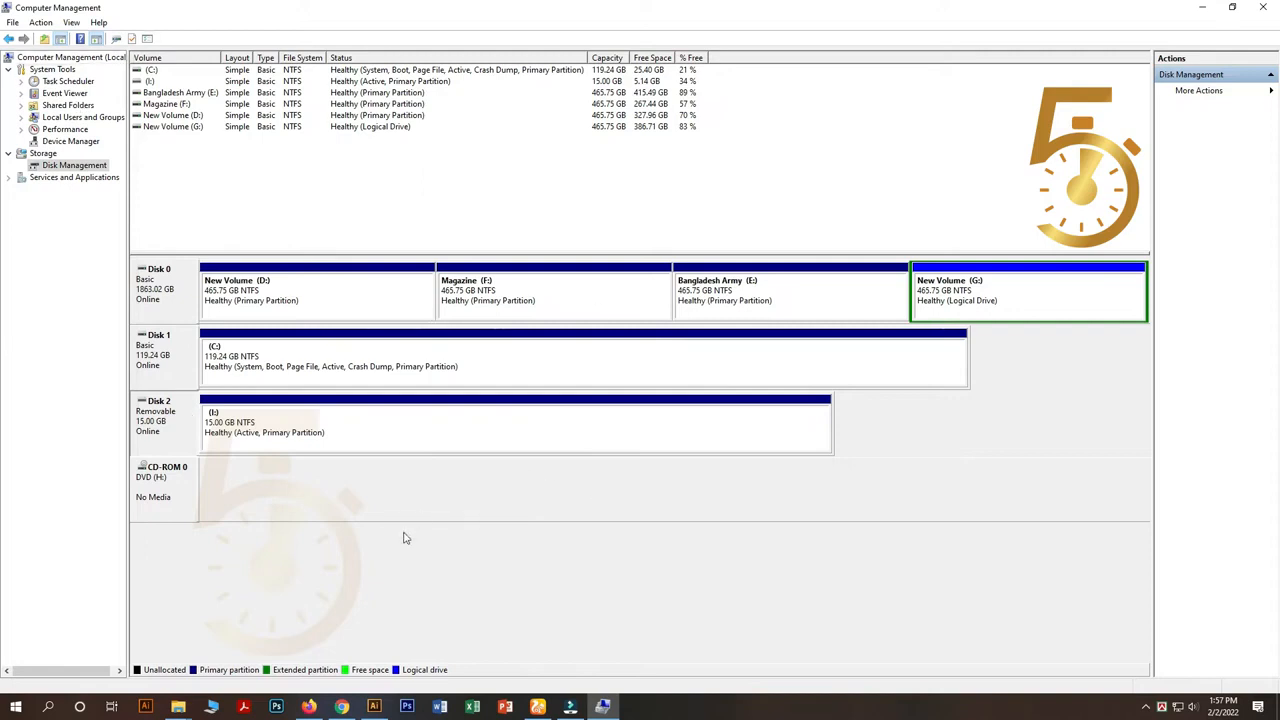
pyautogui.click(1262, 7)
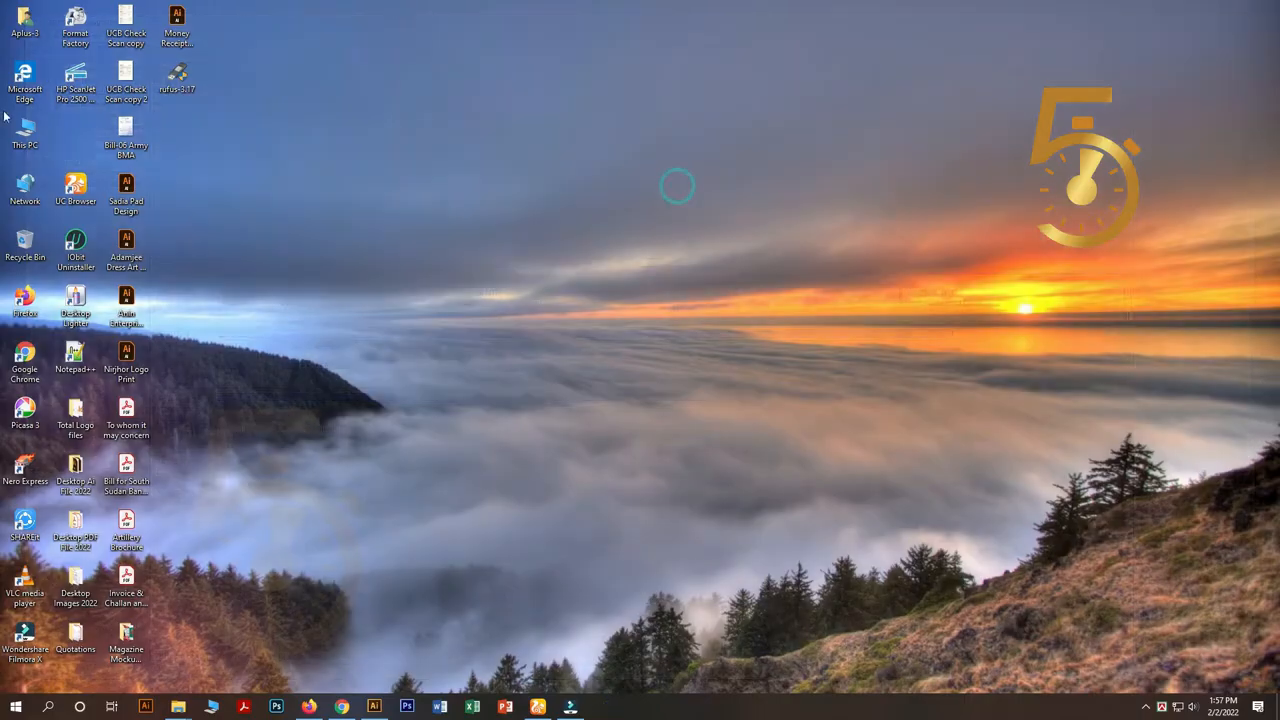
# Step: Launch Rufus 3.17 from the desktop and review the available boot selection options
pyautogui.rightClick(156, 64)
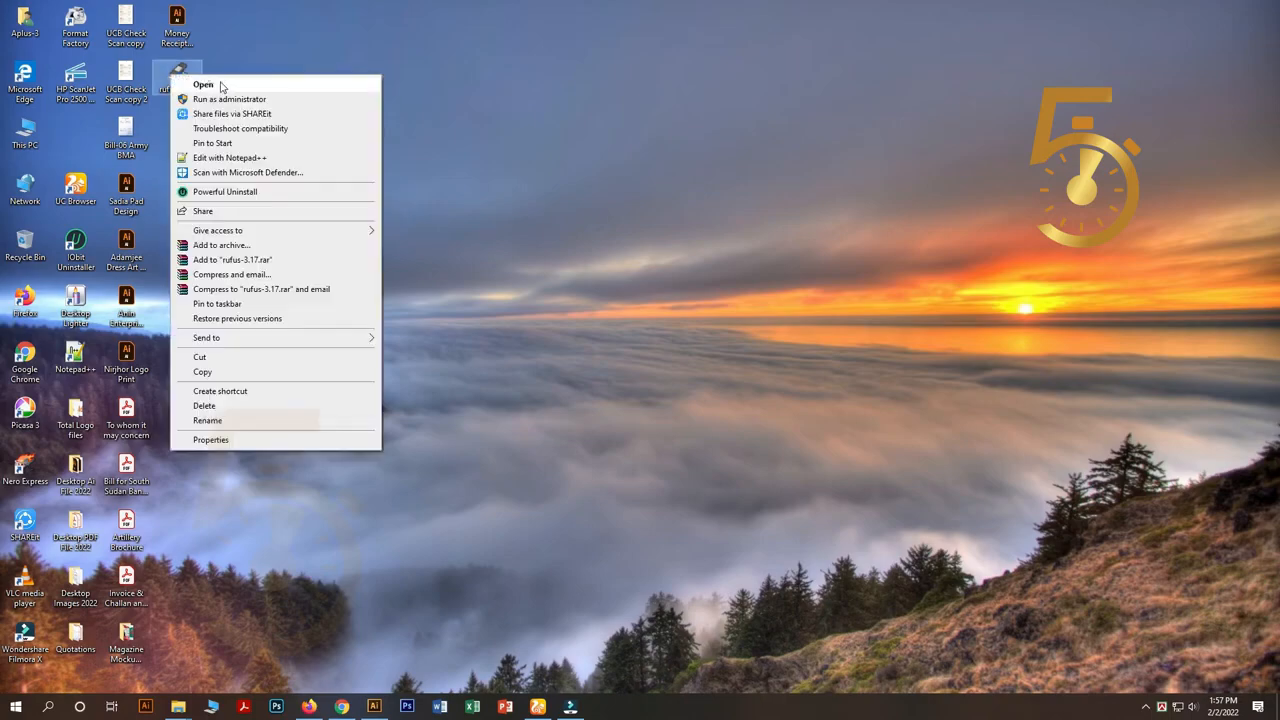
pyautogui.click(209, 81)
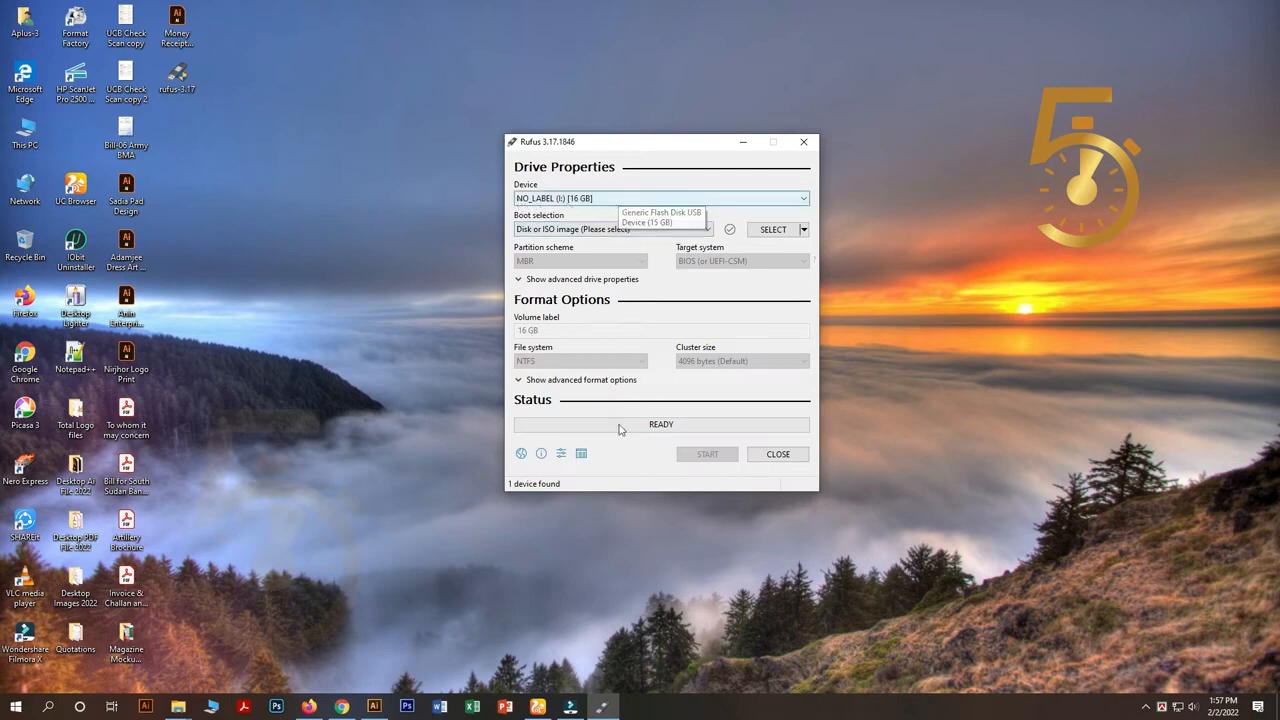
pyautogui.click(561, 231)
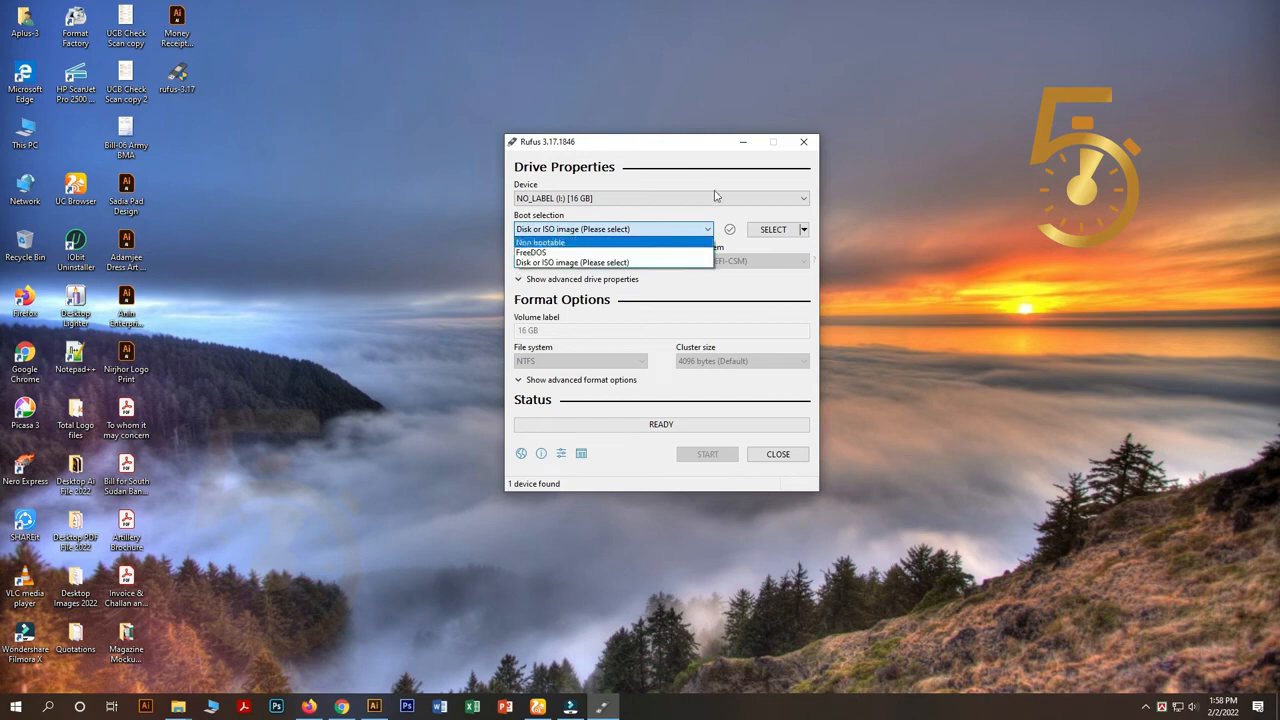
pyautogui.click(669, 157)
# Step: Load the Corporate_Win7.v2017 disc image from the Windows 7 - ISO folder on New Volume (G:) as the boot image
pyautogui.click(773, 229)
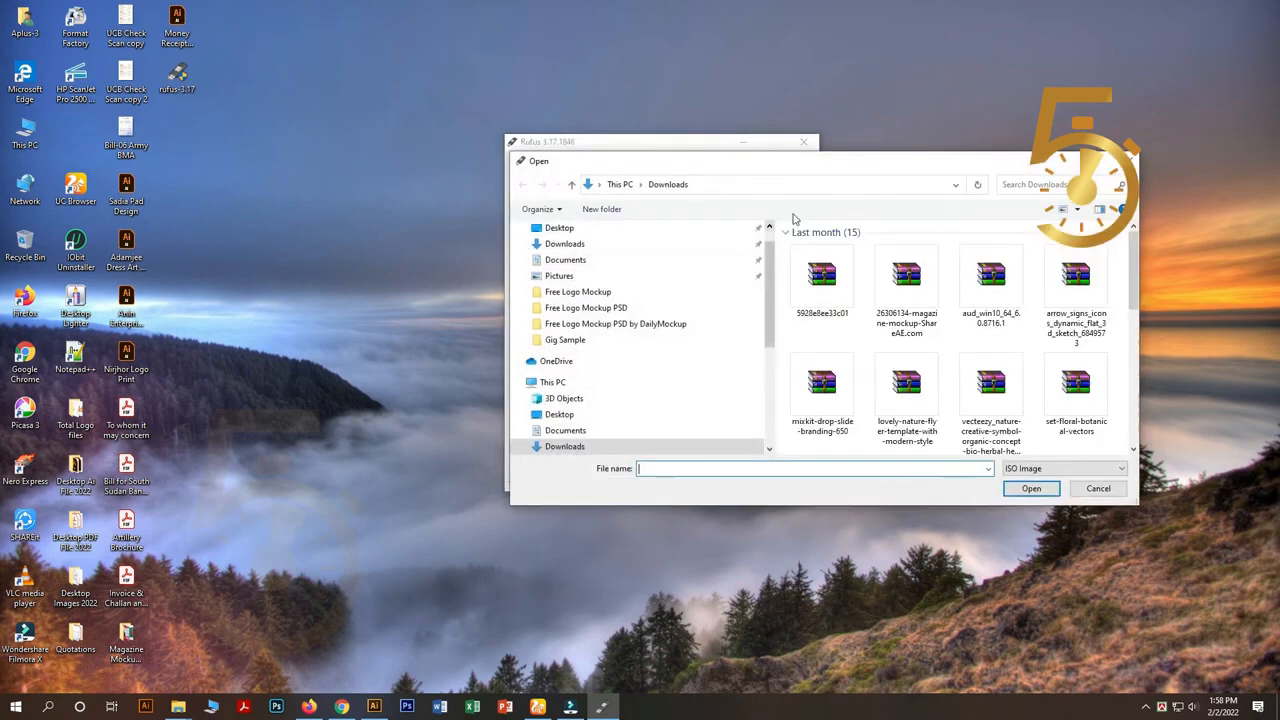
pyautogui.scroll(-4, 604, 380)
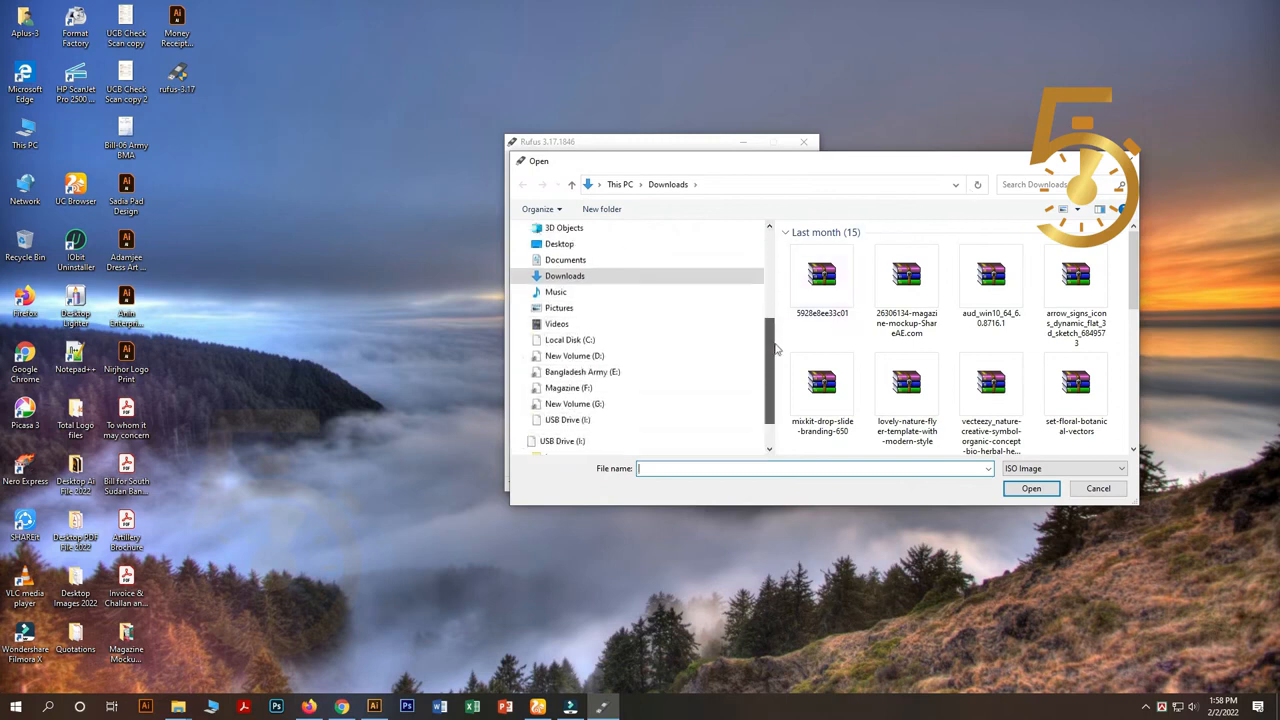
pyautogui.click(590, 387)
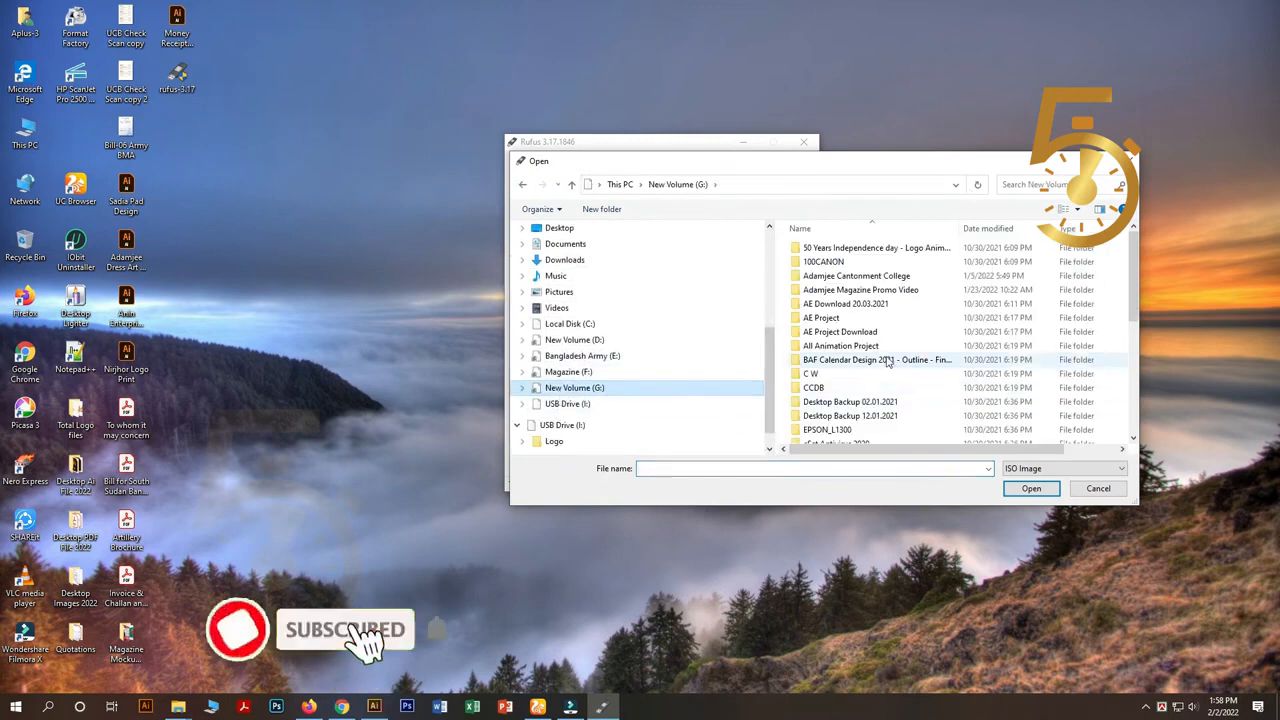
pyautogui.scroll(-10, 808, 323)
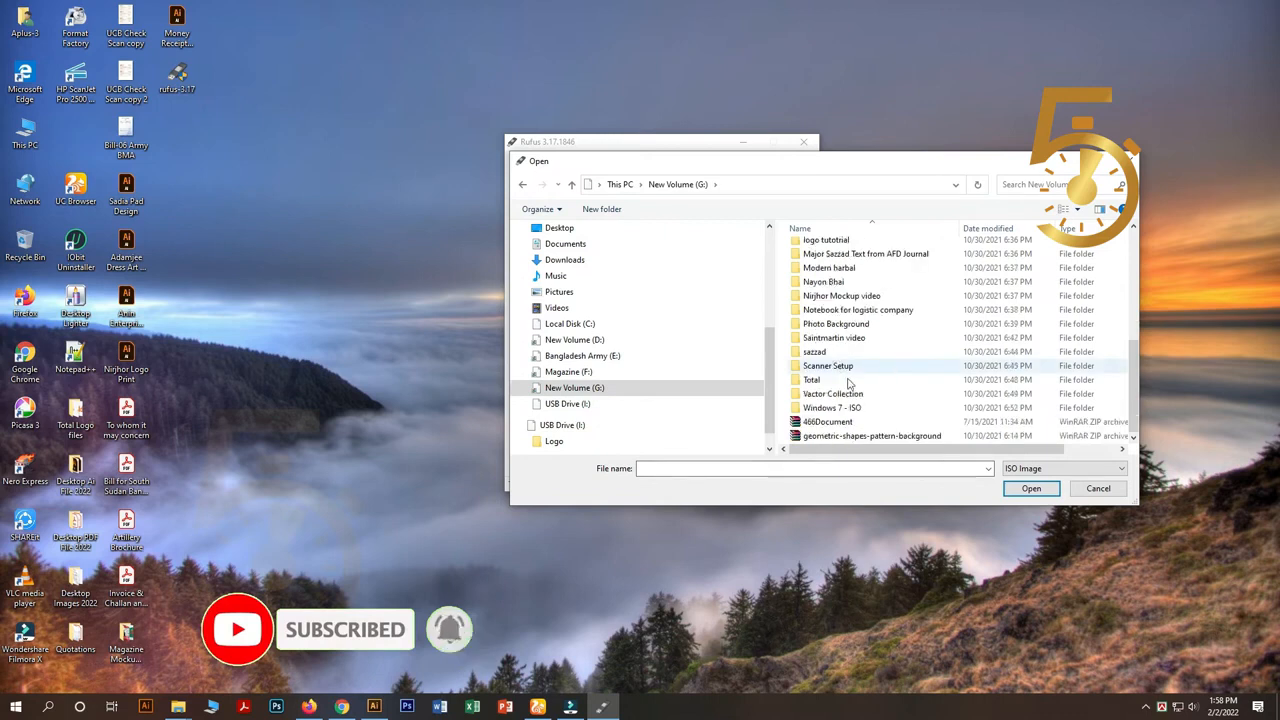
pyautogui.press('w')
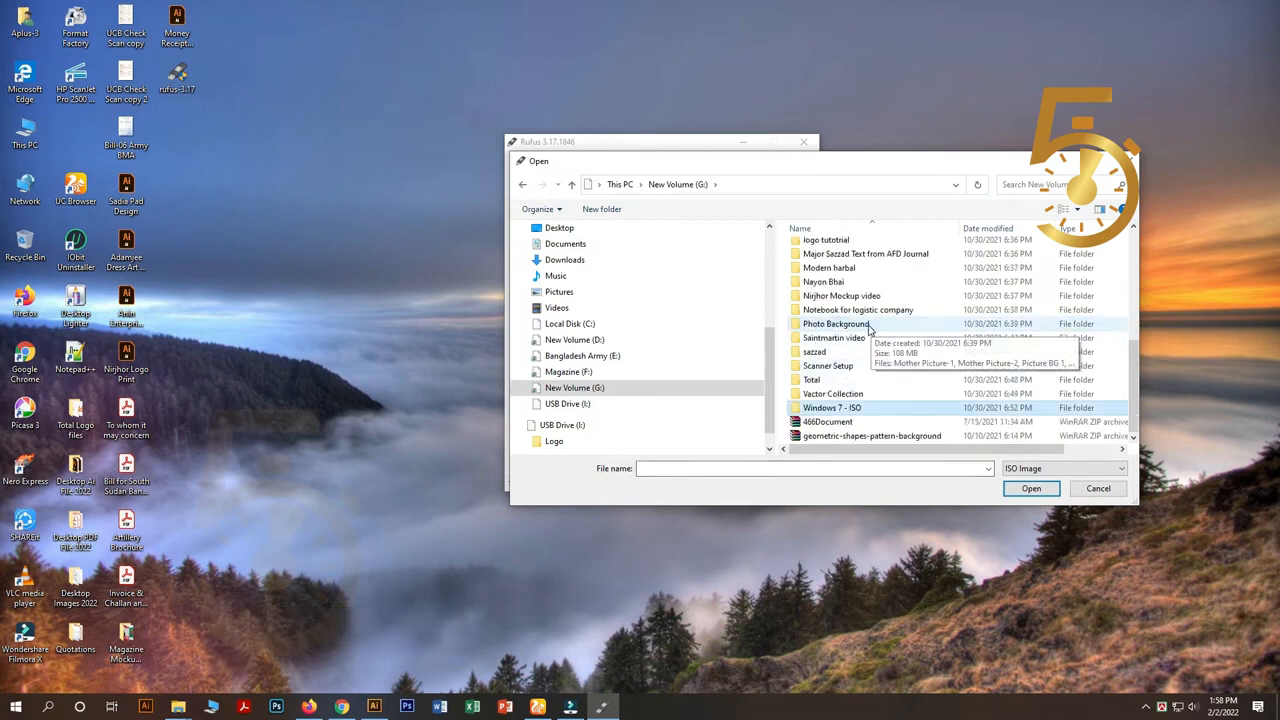
pyautogui.doubleClick(832, 408)
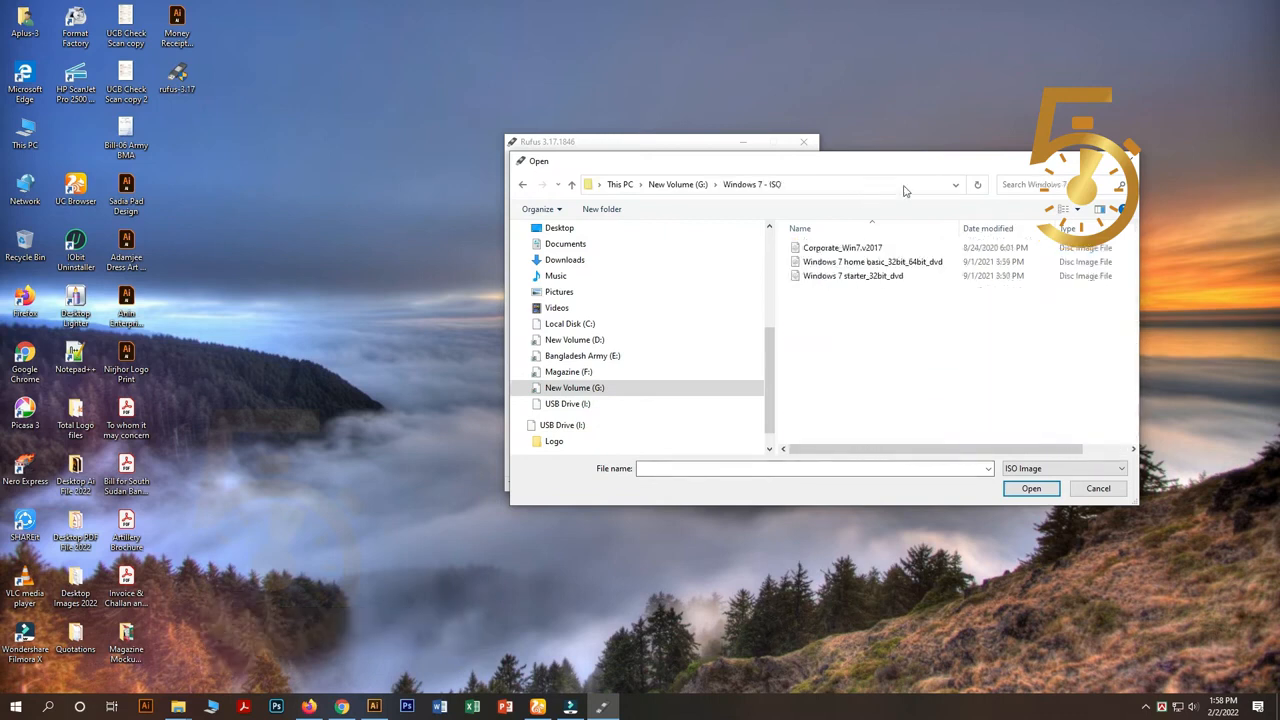
pyautogui.click(860, 248)
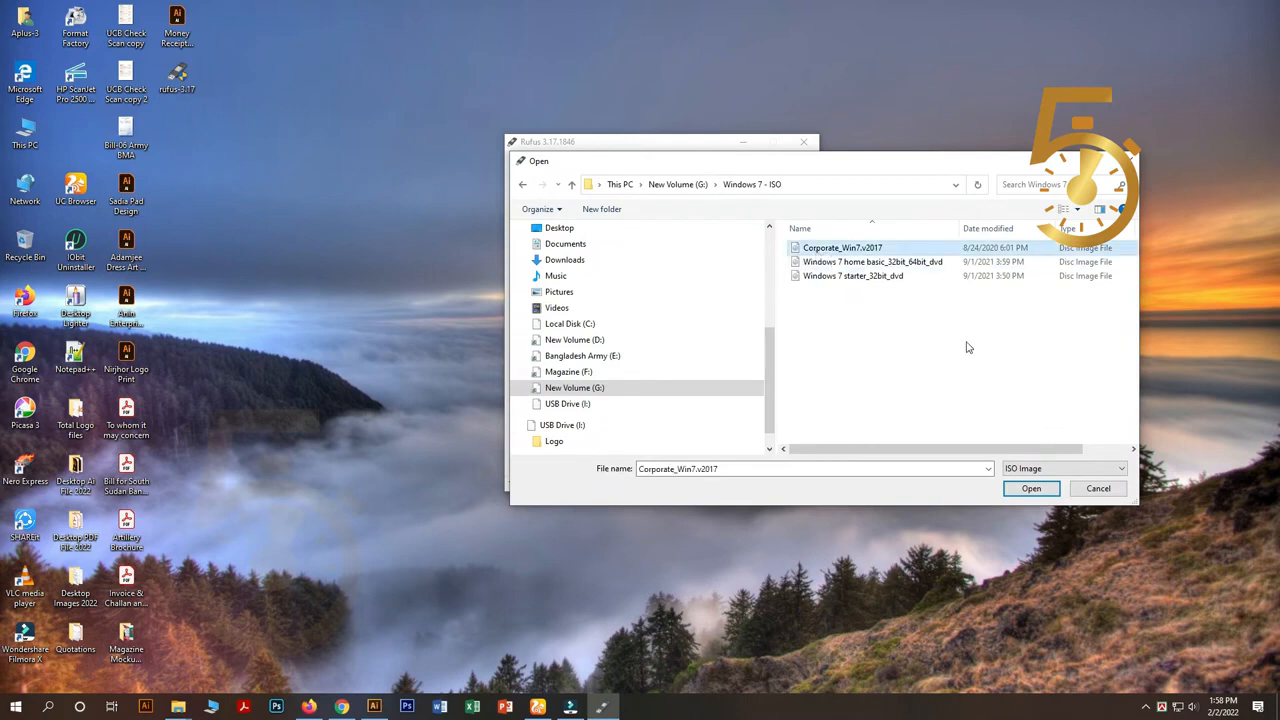
pyautogui.click(1030, 489)
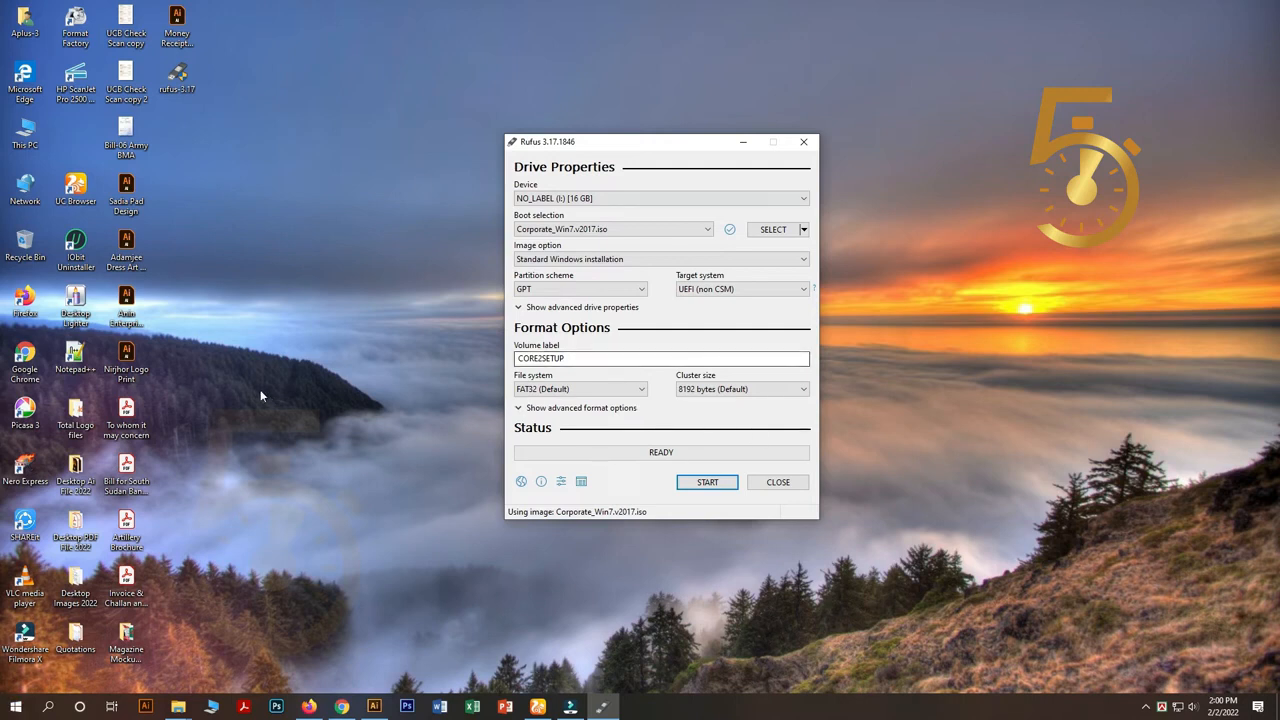
# Step: Set the partition scheme to MBR and keep the image option at Standard Windows installation
pyautogui.click(628, 290)
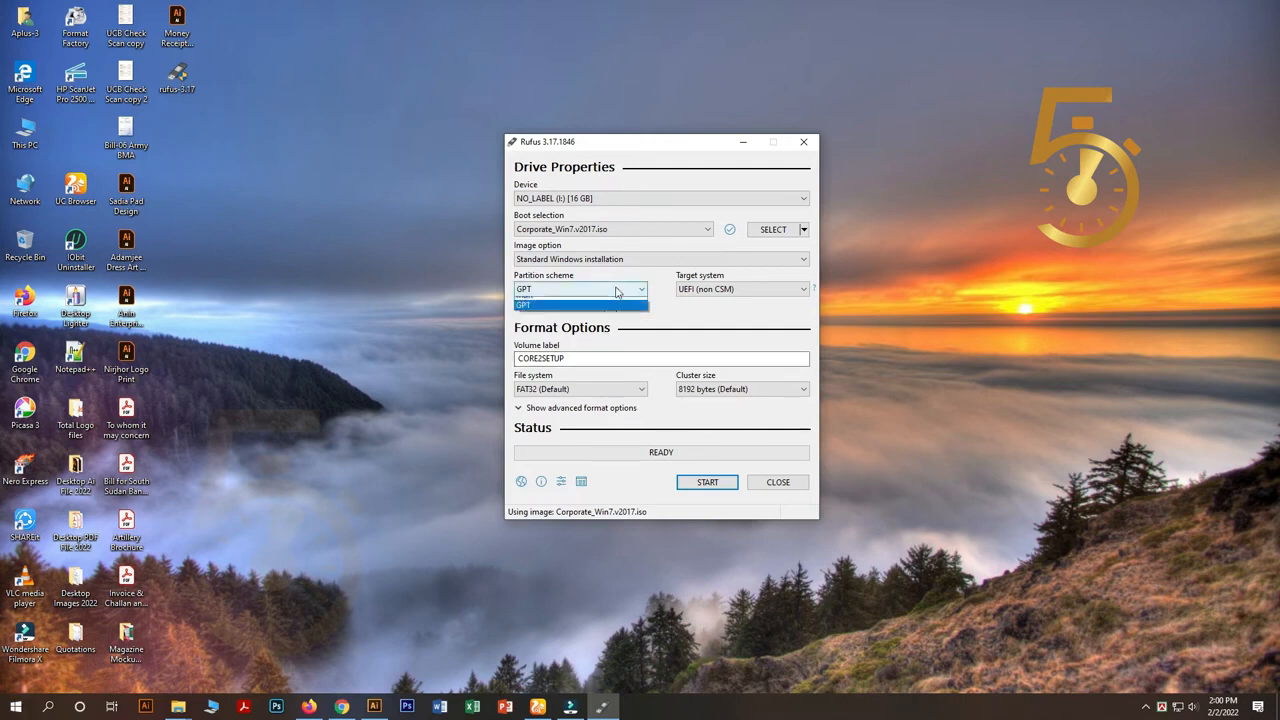
pyautogui.click(589, 303)
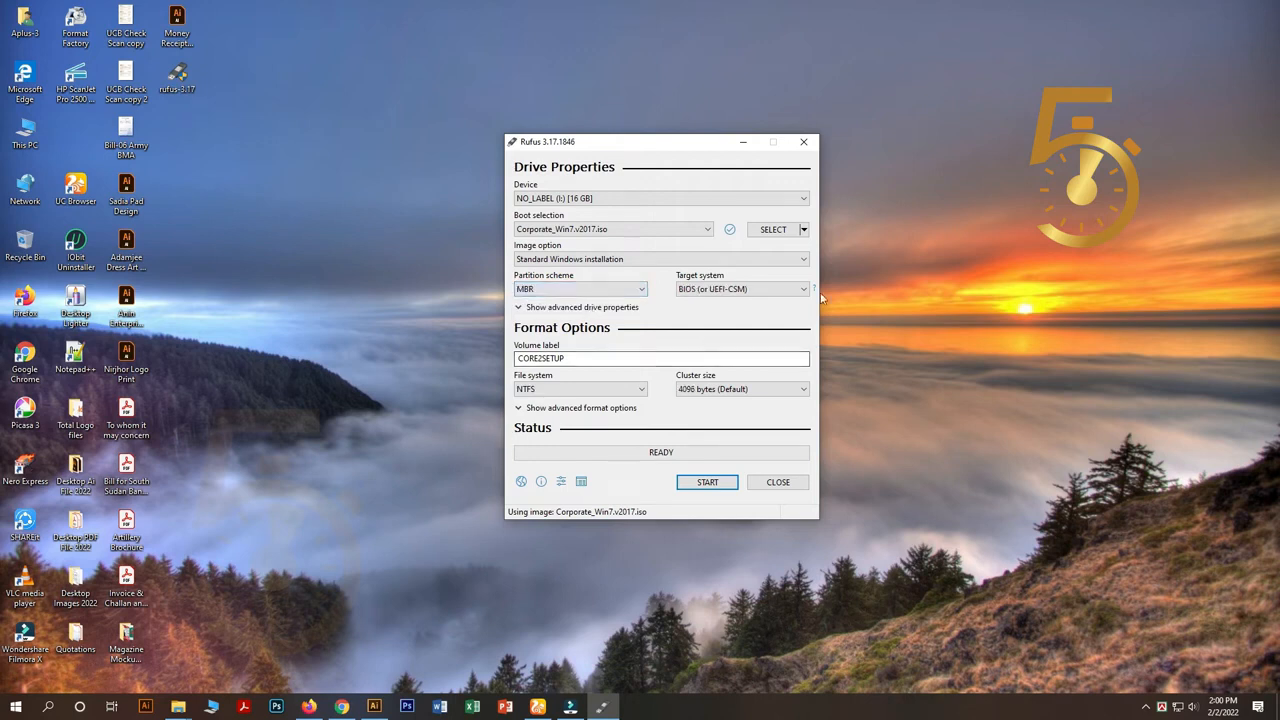
pyautogui.click(695, 260)
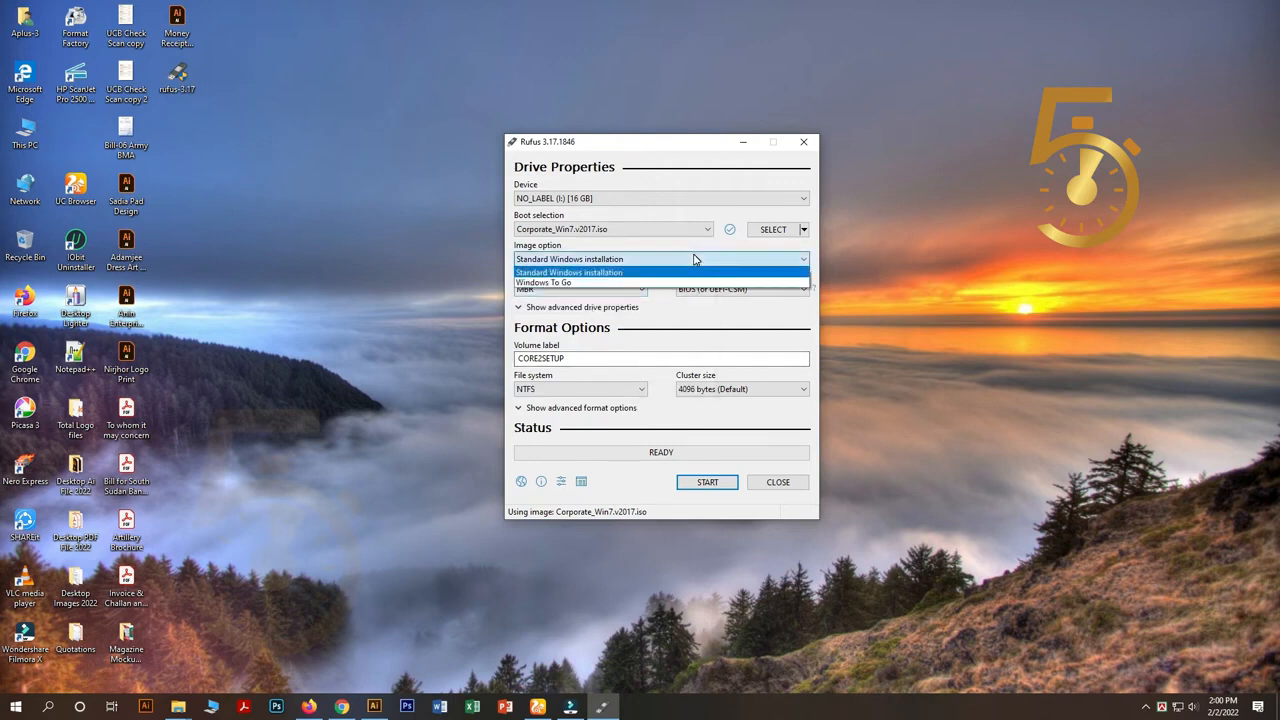
pyautogui.click(695, 260)
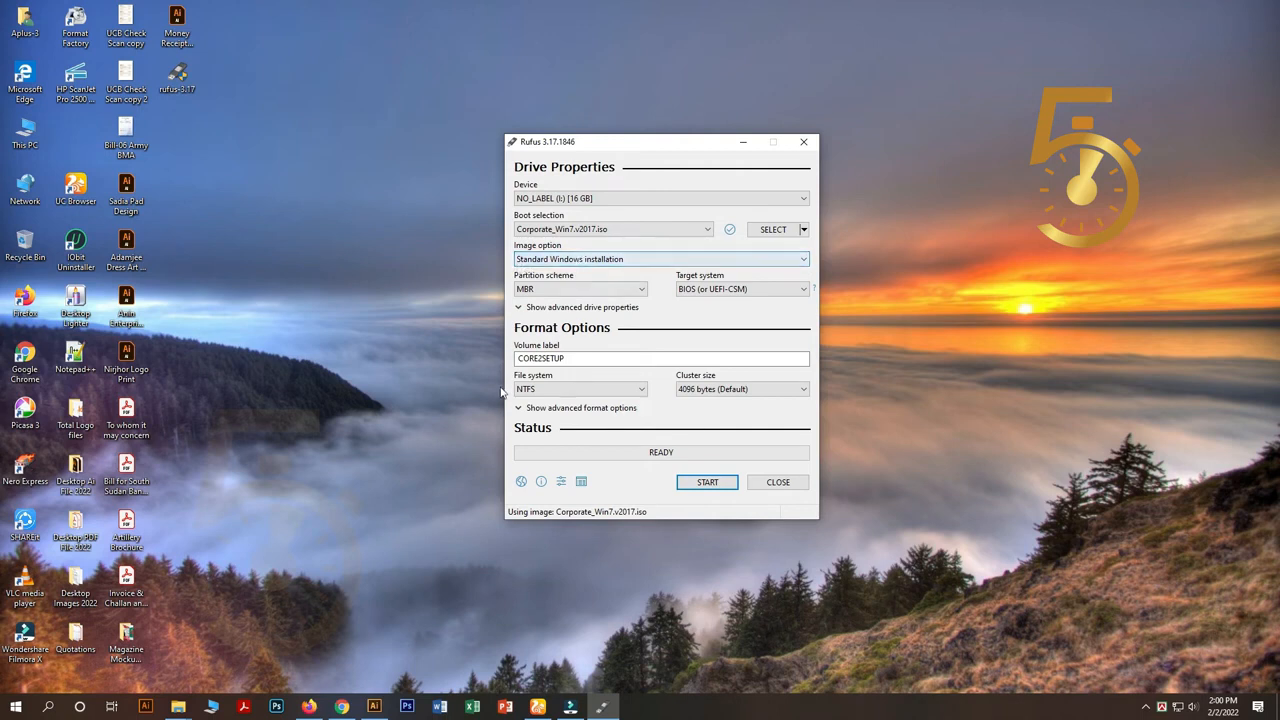
# Step: Review the file system and cluster size choices, keeping NTFS and 4096 bytes (Default)
pyautogui.click(580, 389)
pyautogui.click(755, 394)
pyautogui.click(753, 396)
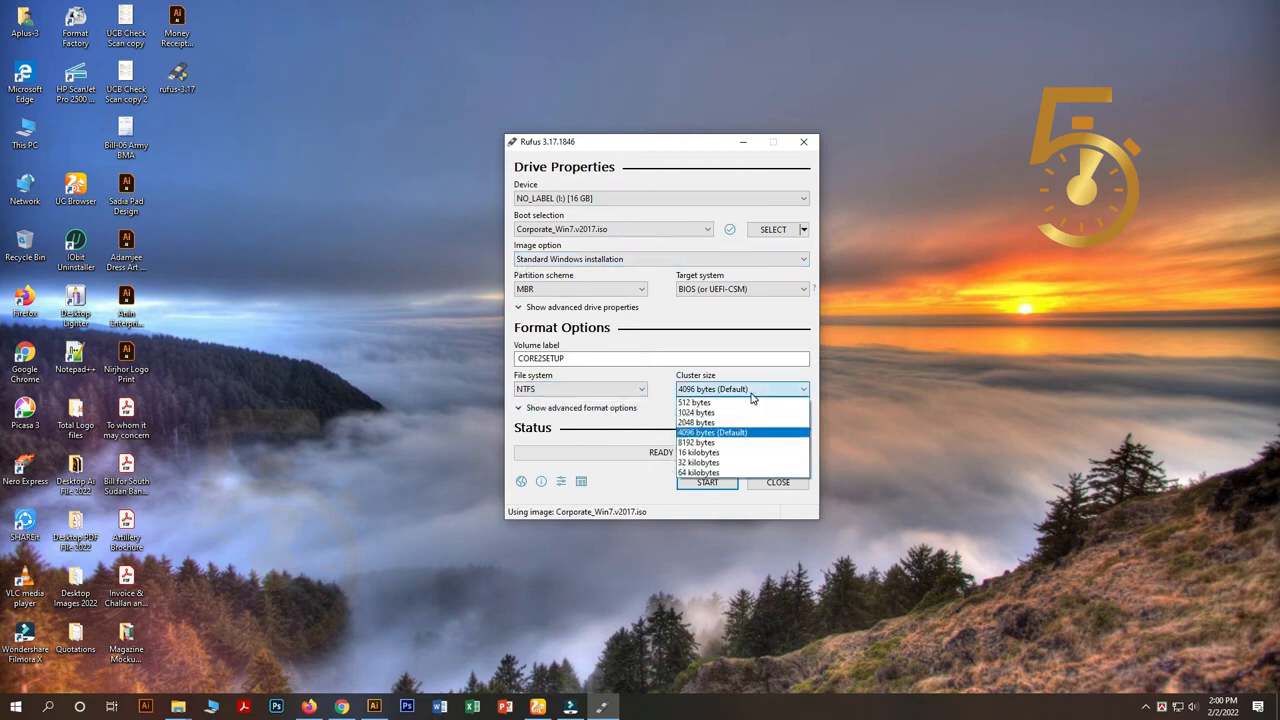
pyautogui.click(752, 397)
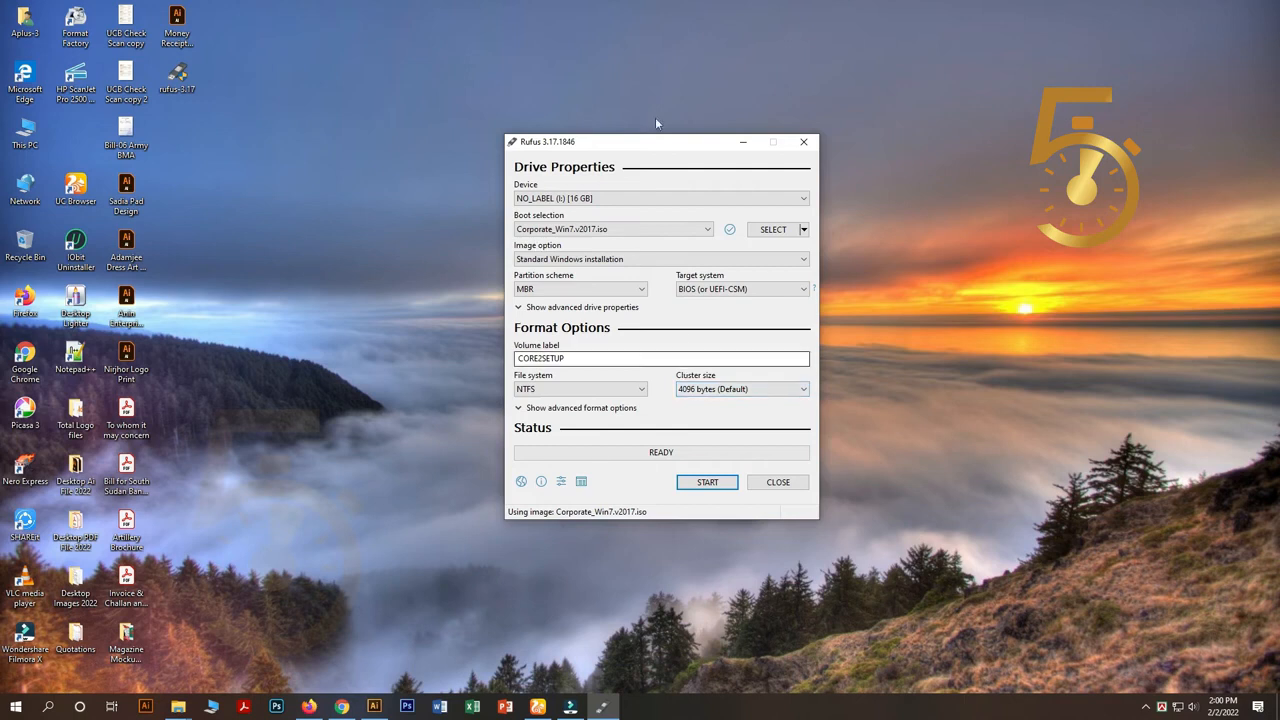
# Step: Start writing the image to the 16 GB USB drive and accept erasing all its data
pyautogui.moveTo(646, 146); pyautogui.dragTo(700, 149)
pyautogui.click(761, 486)
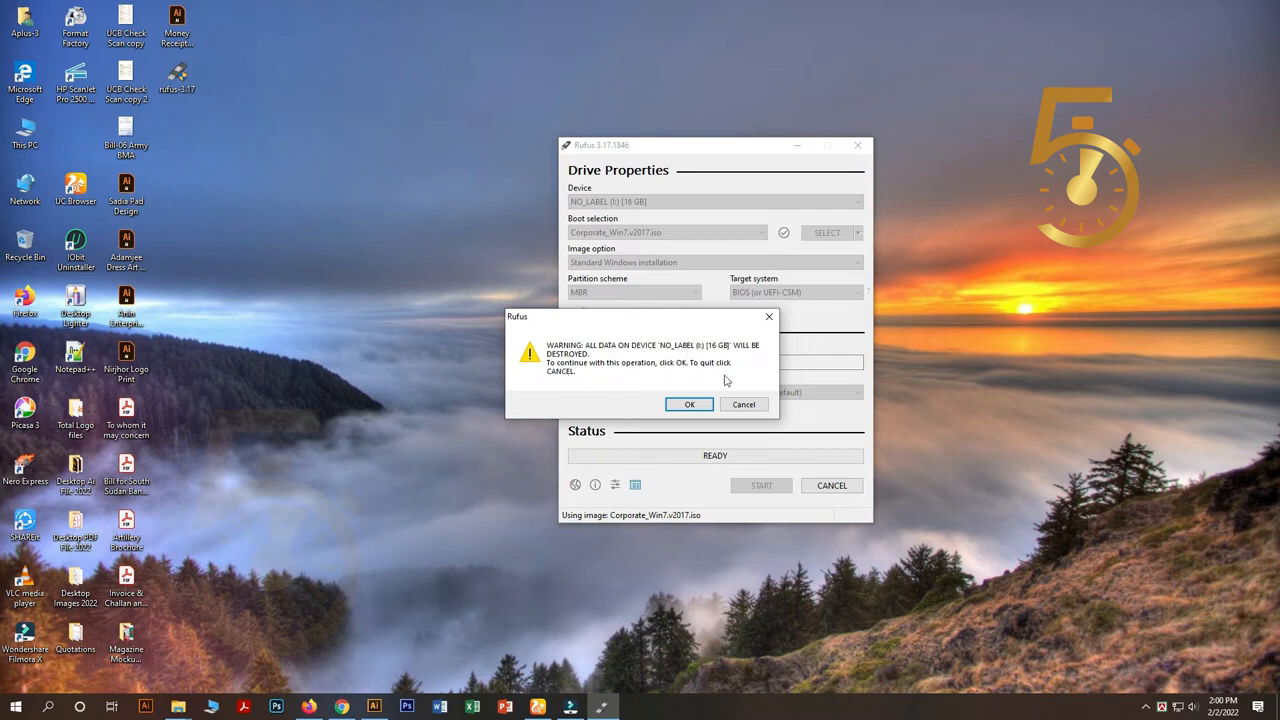
pyautogui.click(688, 405)
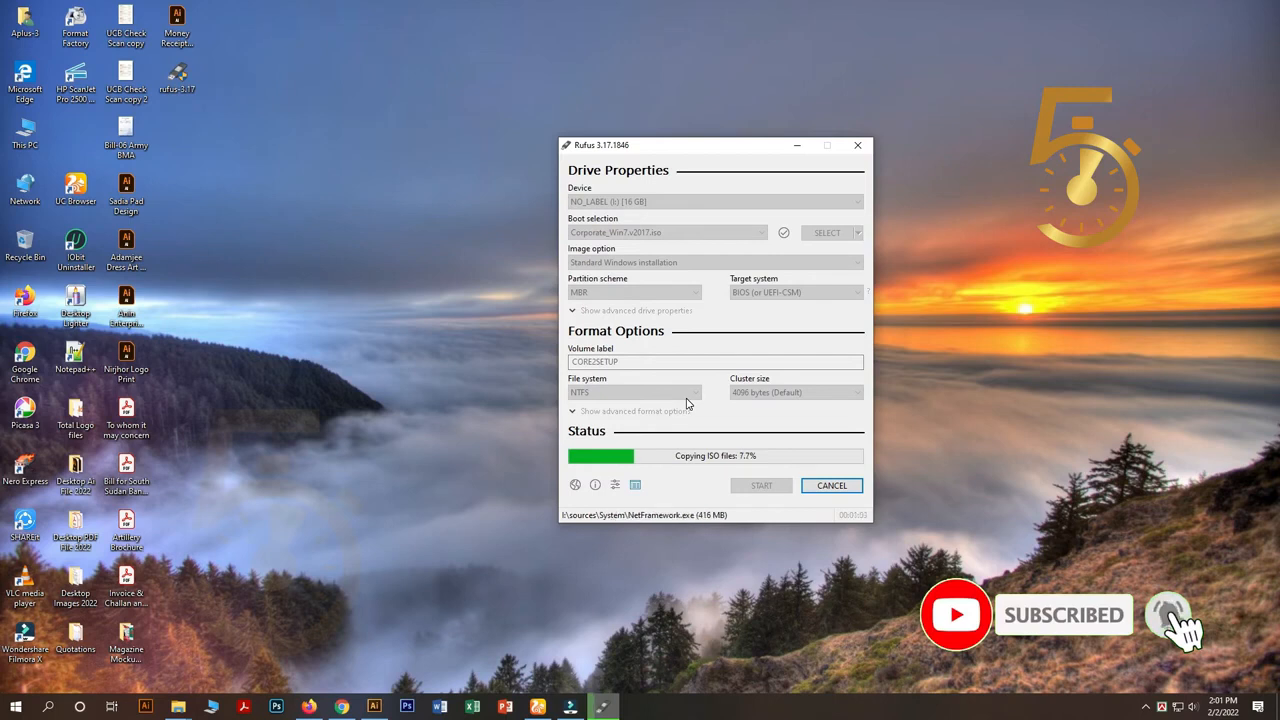
pyautogui.rightClick(358, 110)
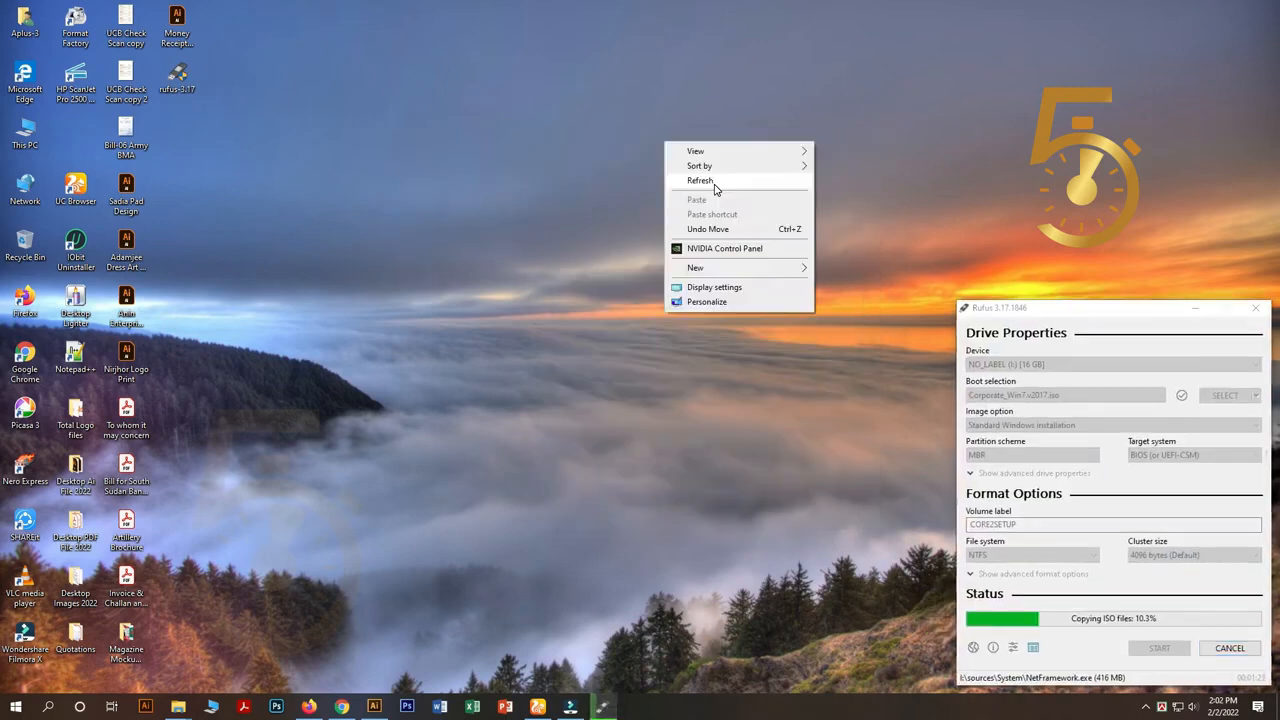
pyautogui.click(178, 706)
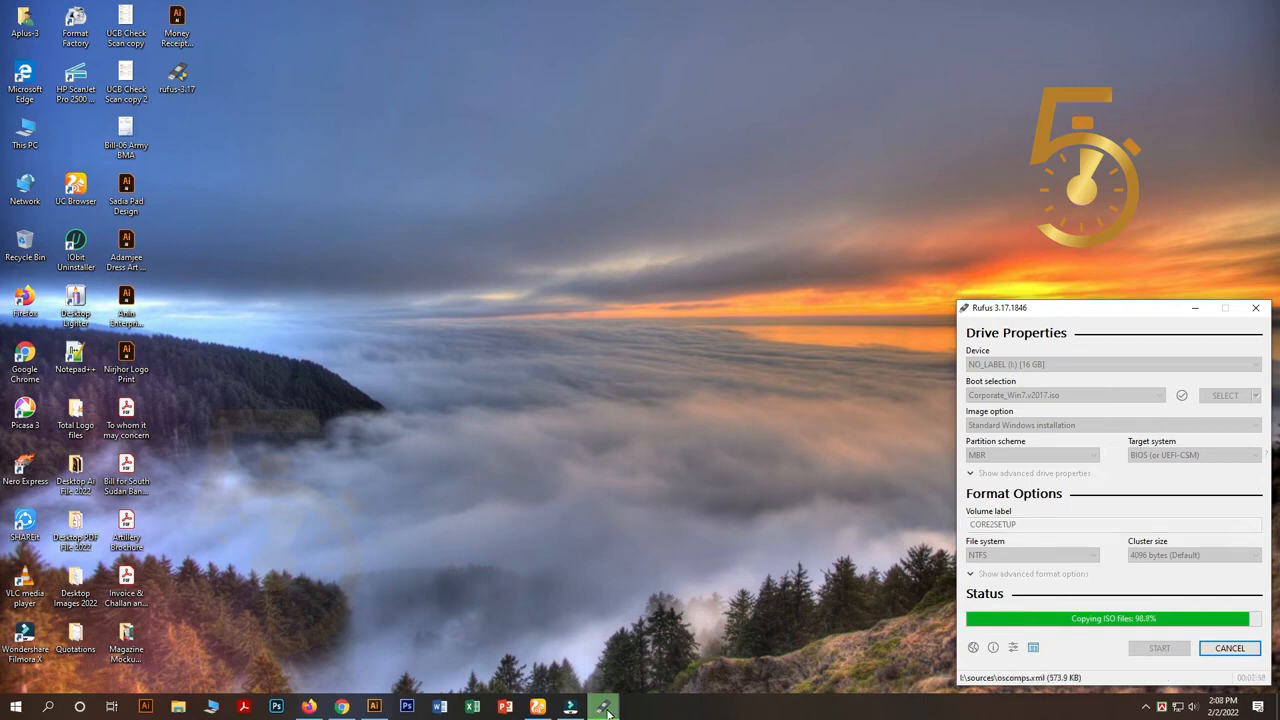
pyautogui.click(583, 163)
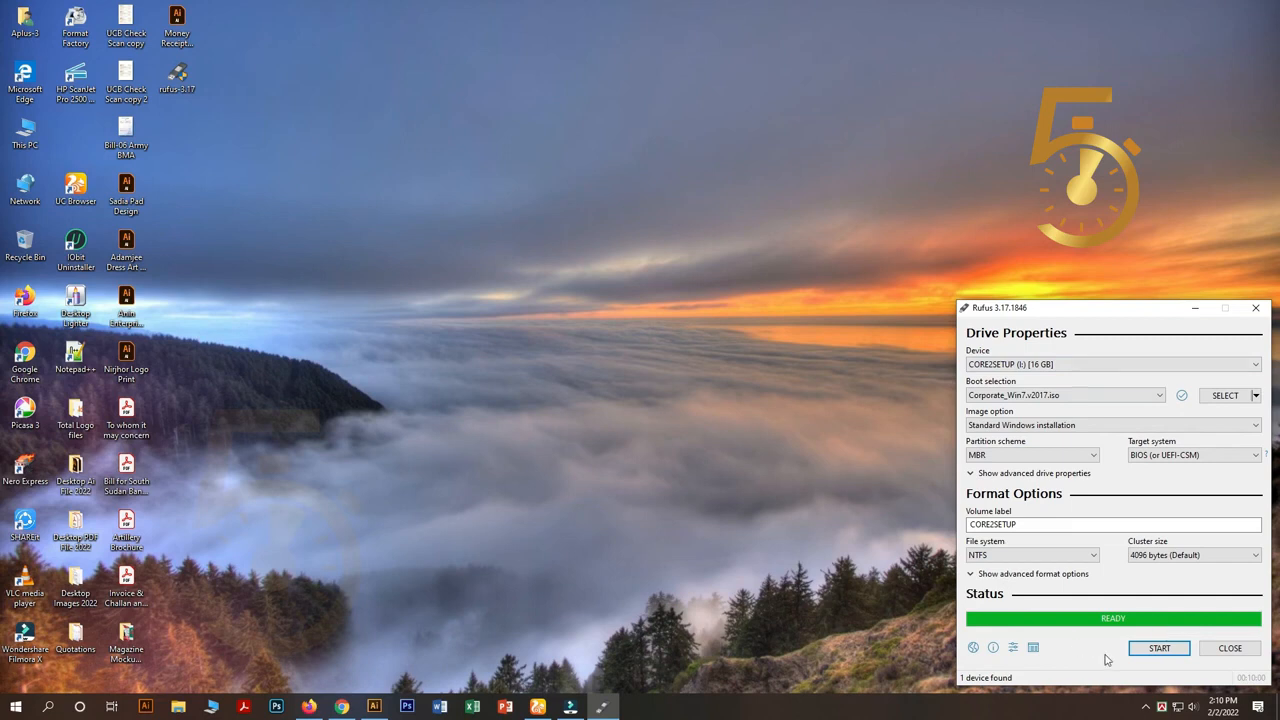
# Step: Close Rufus and open the CORE2SETUP (I:) drive from a maximized This PC window
pyautogui.moveTo(1150, 312); pyautogui.dragTo(962, 218)
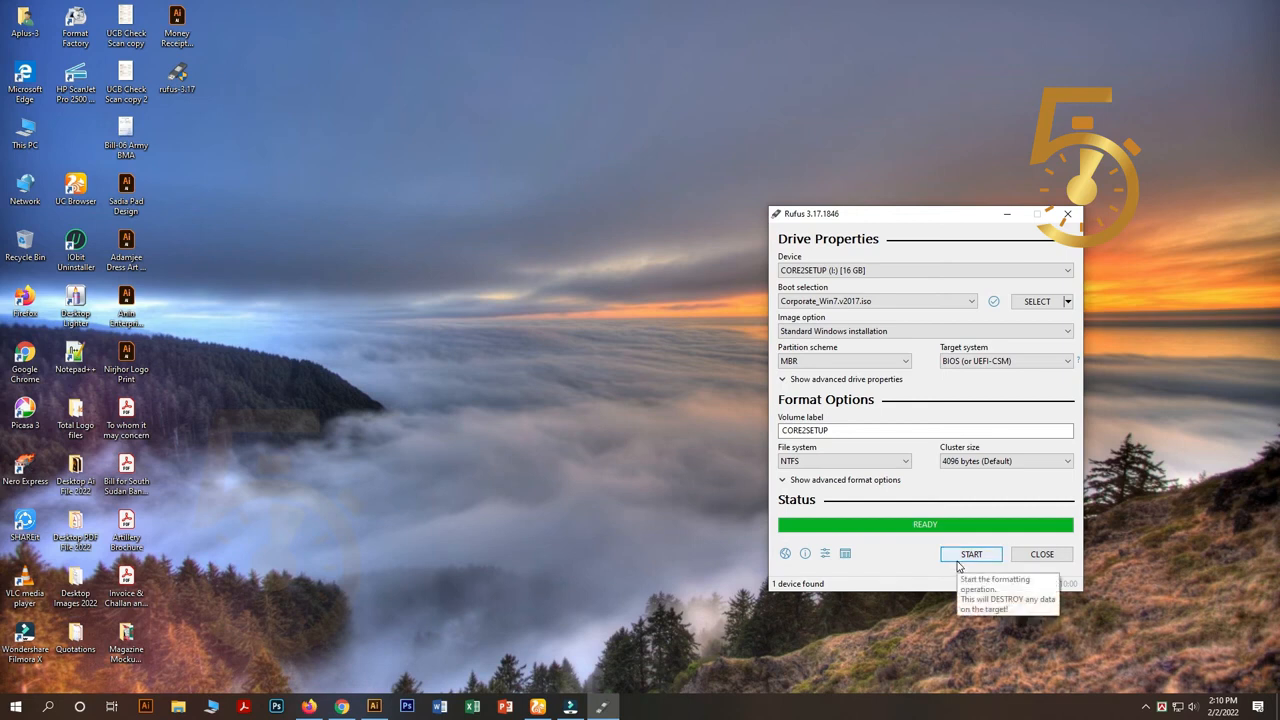
pyautogui.click(1026, 558)
pyautogui.doubleClick(25, 131)
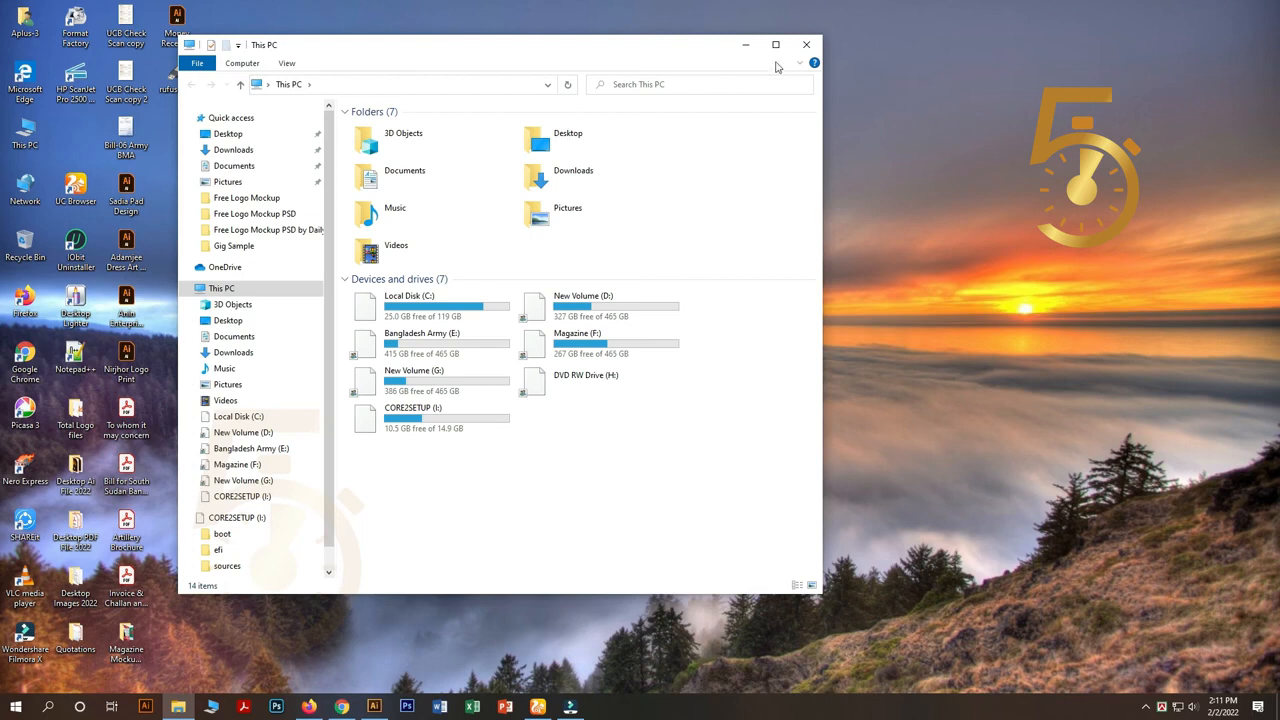
pyautogui.click(775, 44)
pyautogui.click(220, 238)
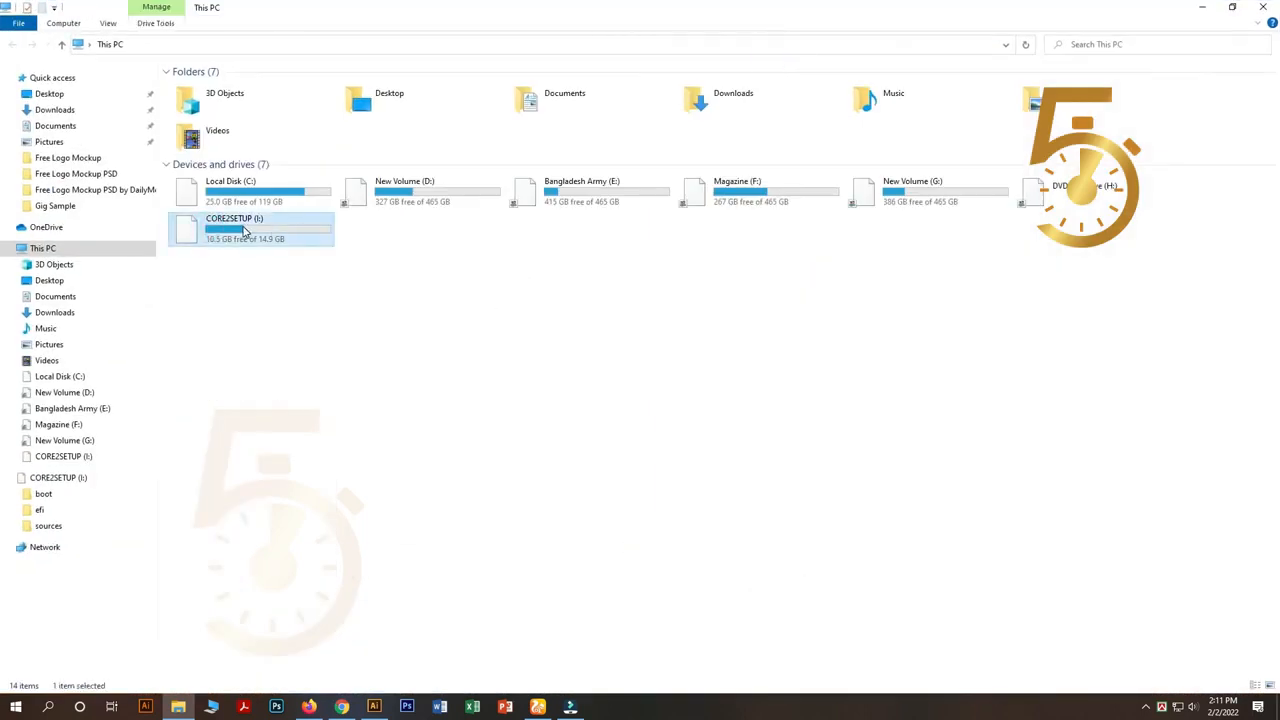
pyautogui.rightClick(244, 232)
pyautogui.click(275, 237)
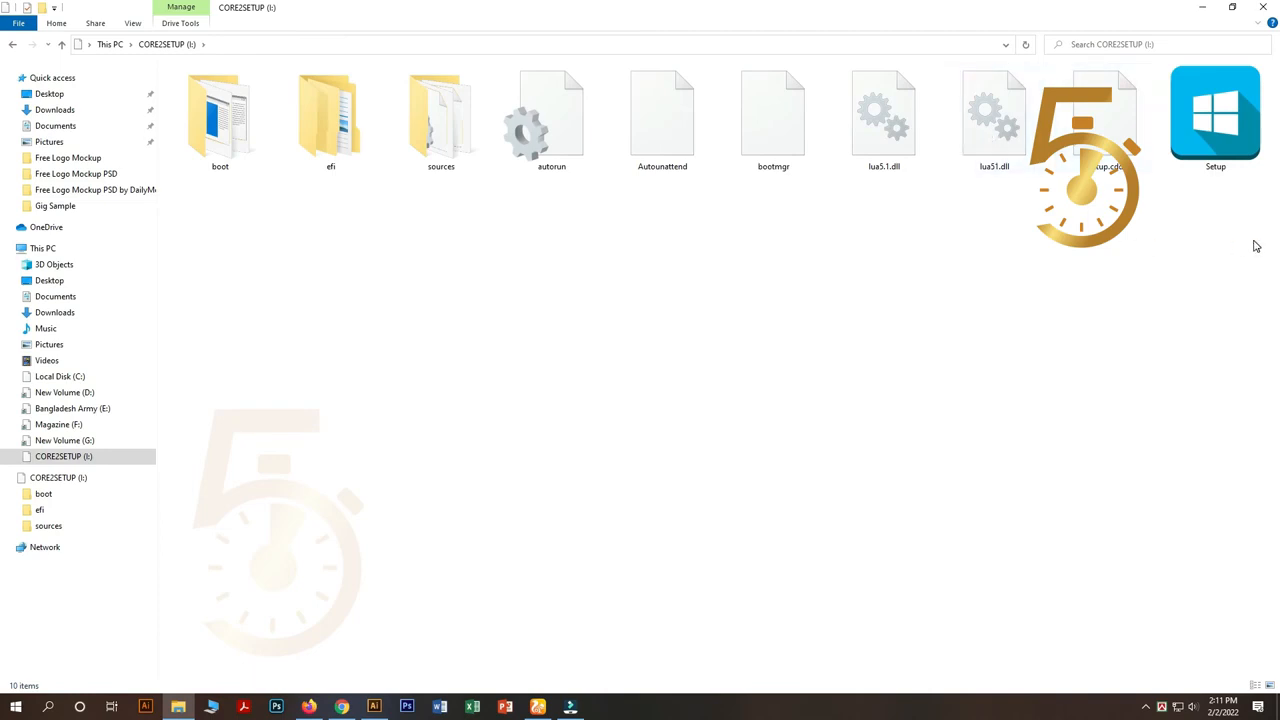
# Step: Test-run Setup from the USB drive to view the Windows 7 installer, close it, and return to This PC
pyautogui.doubleClick(1215, 115)
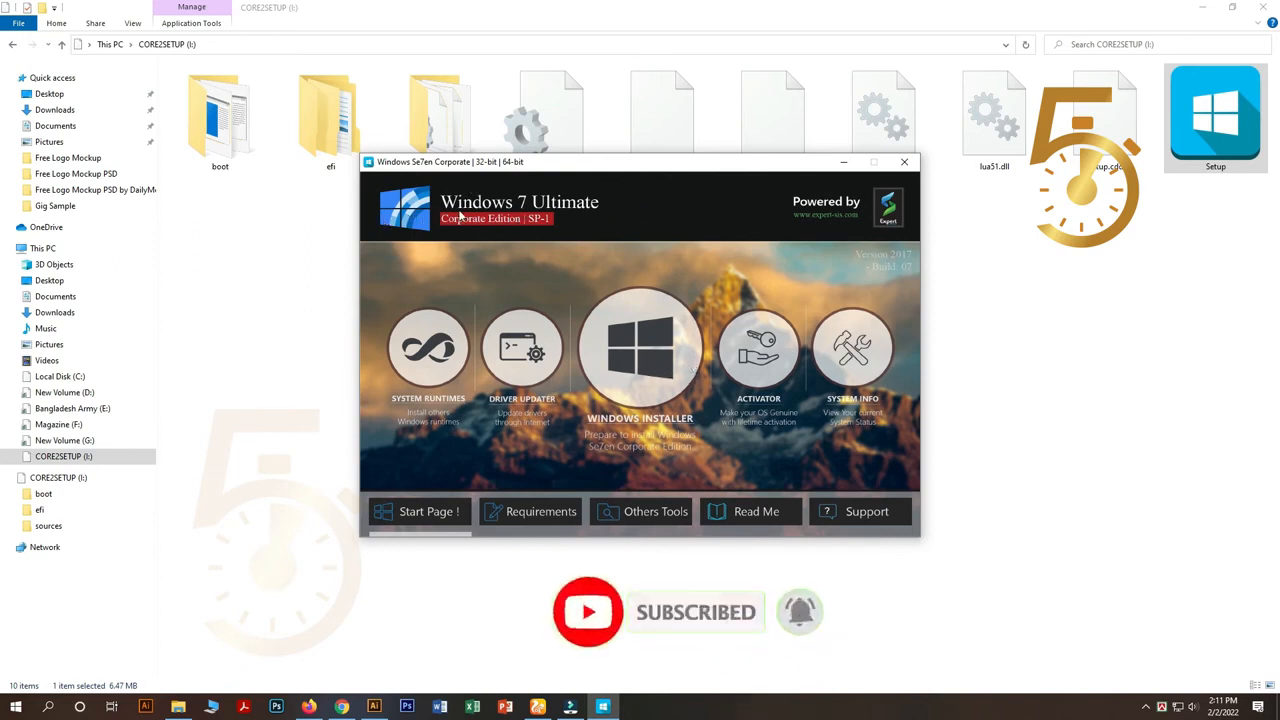
pyautogui.click(904, 161)
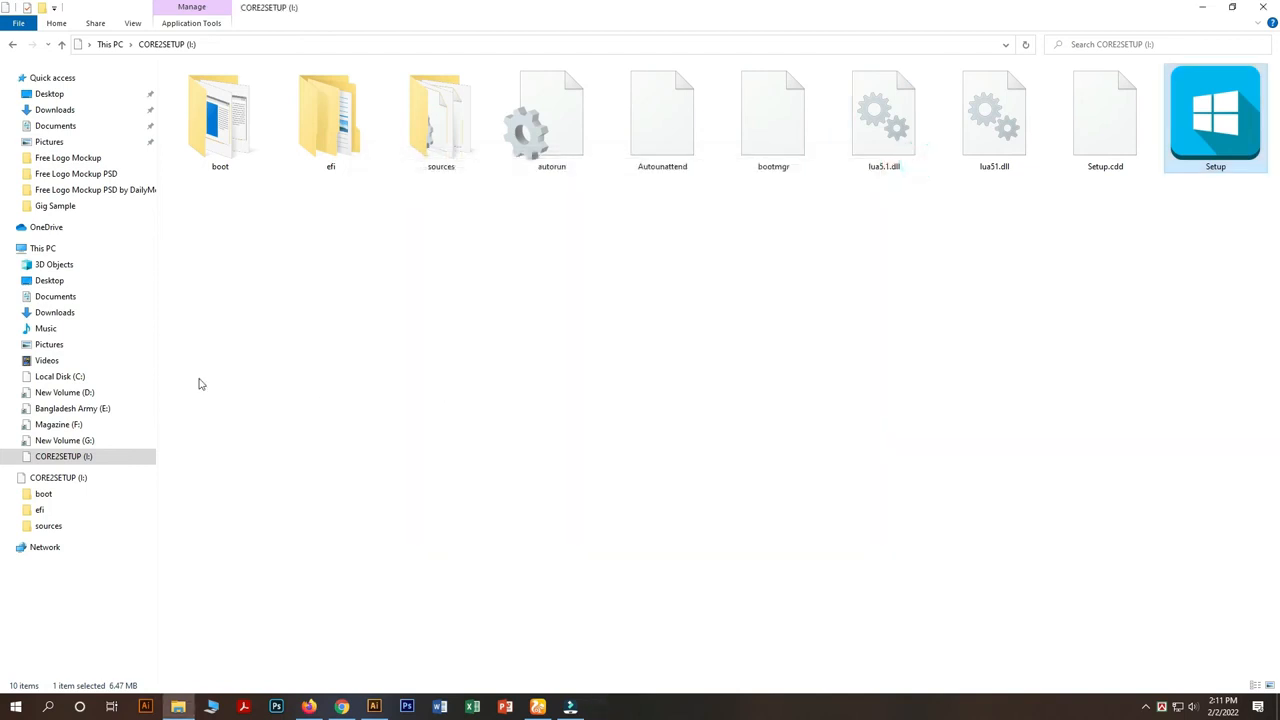
pyautogui.click(13, 44)
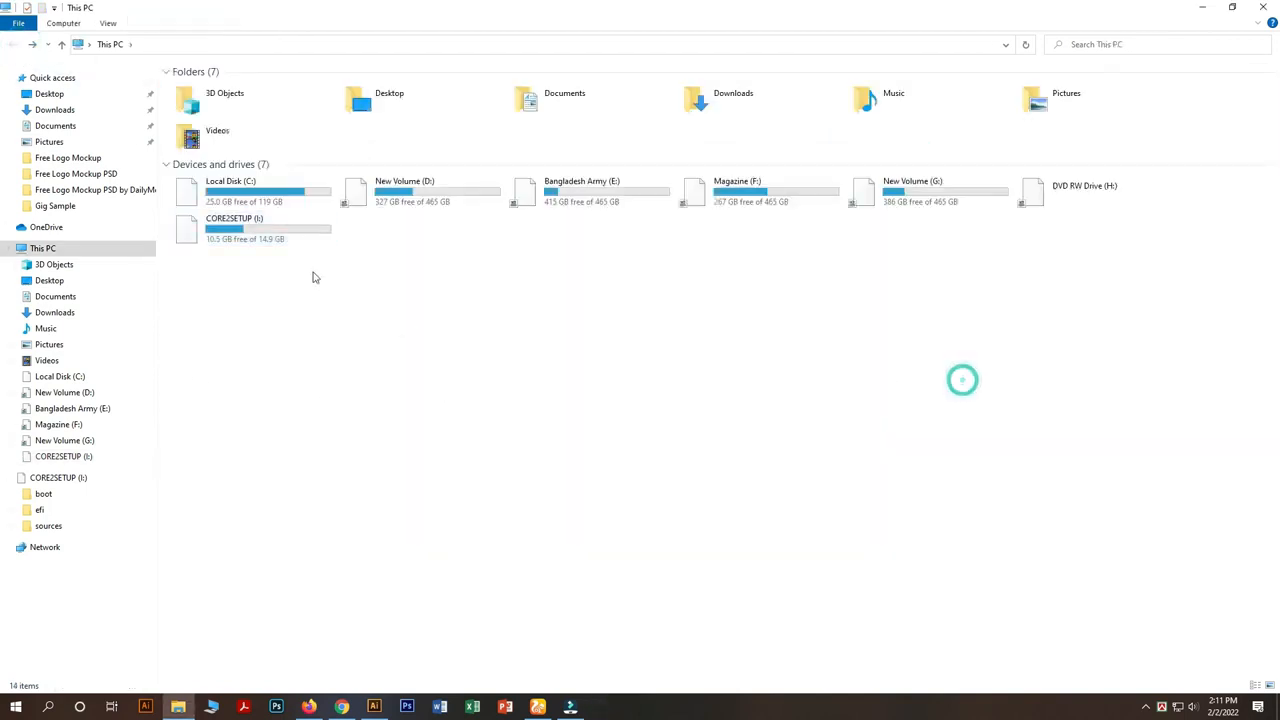
pyautogui.rightClick(424, 280)
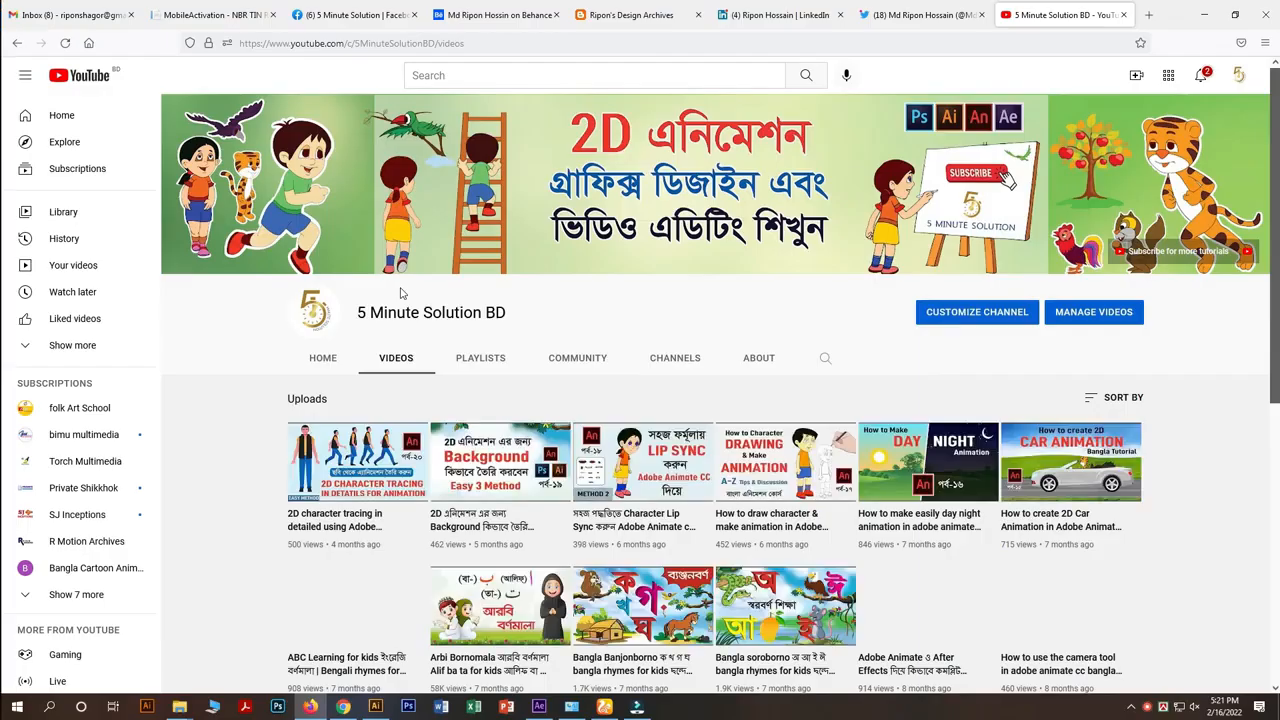
# Step: Browse the uploaded videos on the 5 Minute Solution BD YouTube channel
pyautogui.scroll(-4, 996, 381)
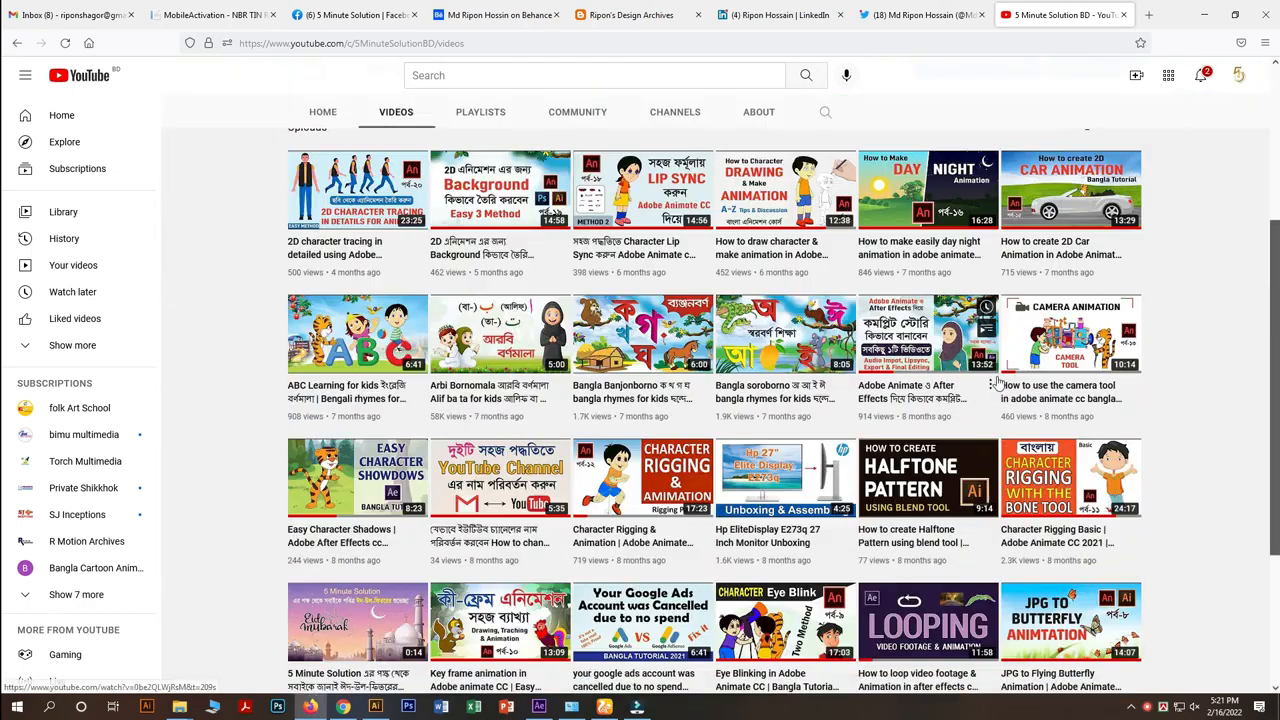
pyautogui.scroll(-1, 996, 381)
pyautogui.scroll(5, 999, 370)
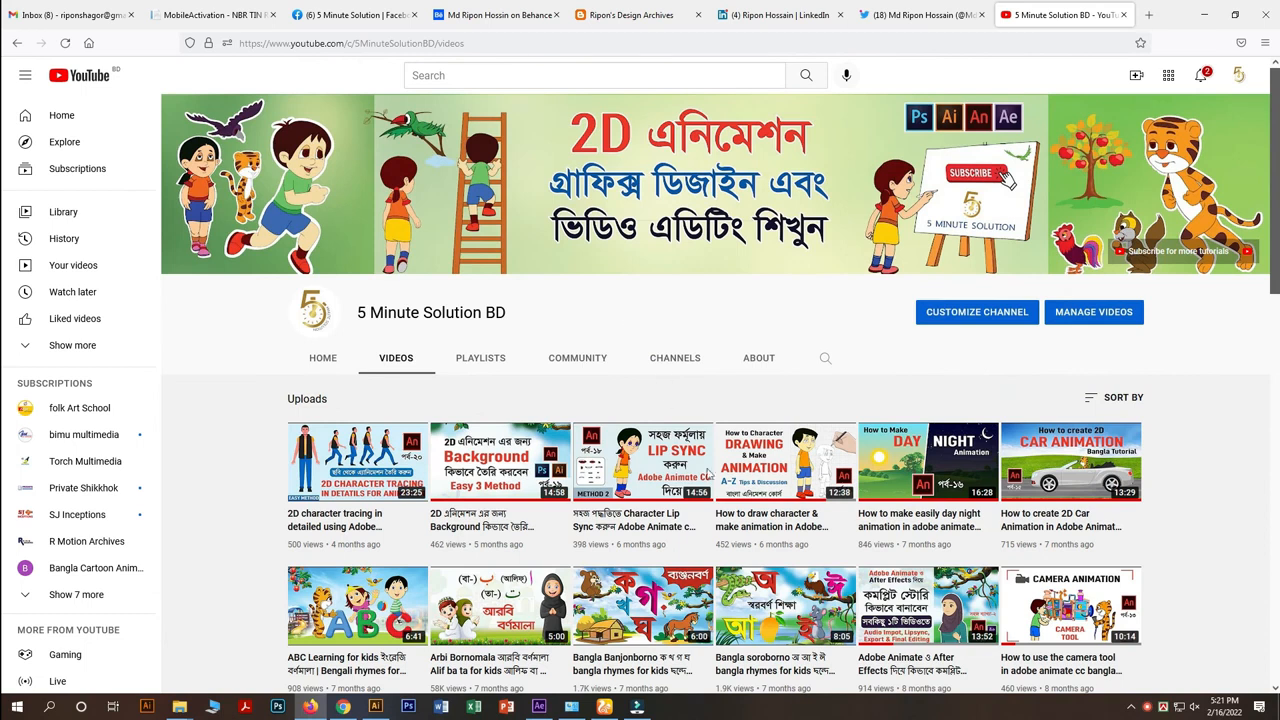
# Step: Switch to the 5 Minute Solution Facebook page and look through its posts
pyautogui.click(350, 15)
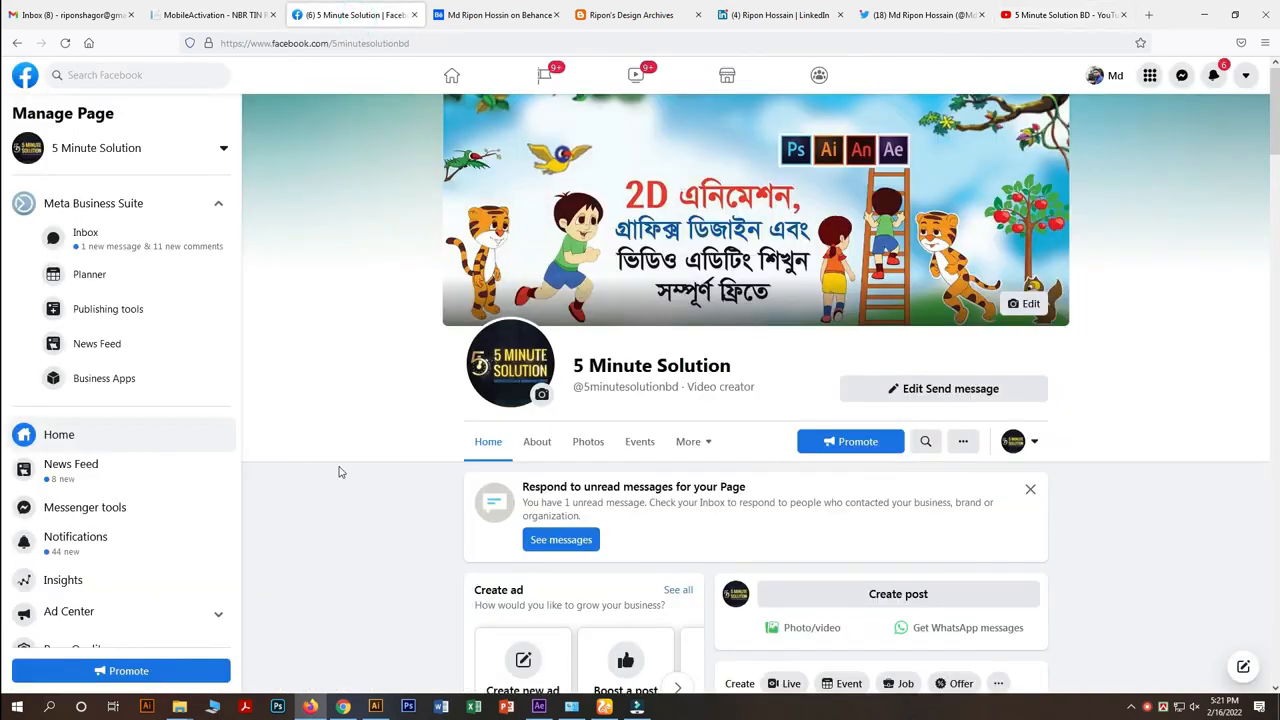
pyautogui.moveTo(577, 370); pyautogui.dragTo(742, 370)
pyautogui.click(1205, 420)
pyautogui.scroll(-5, 1110, 475)
pyautogui.scroll(-15, 1107, 475)
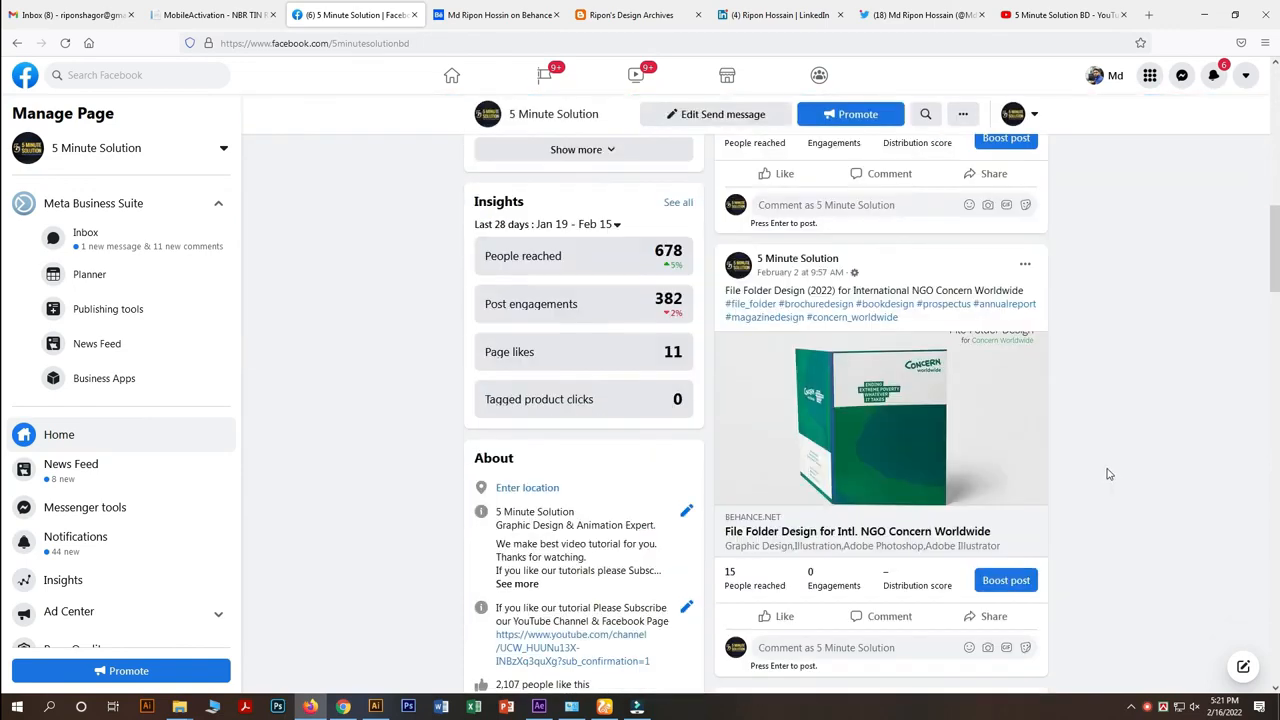
pyautogui.scroll(-12, 1105, 485)
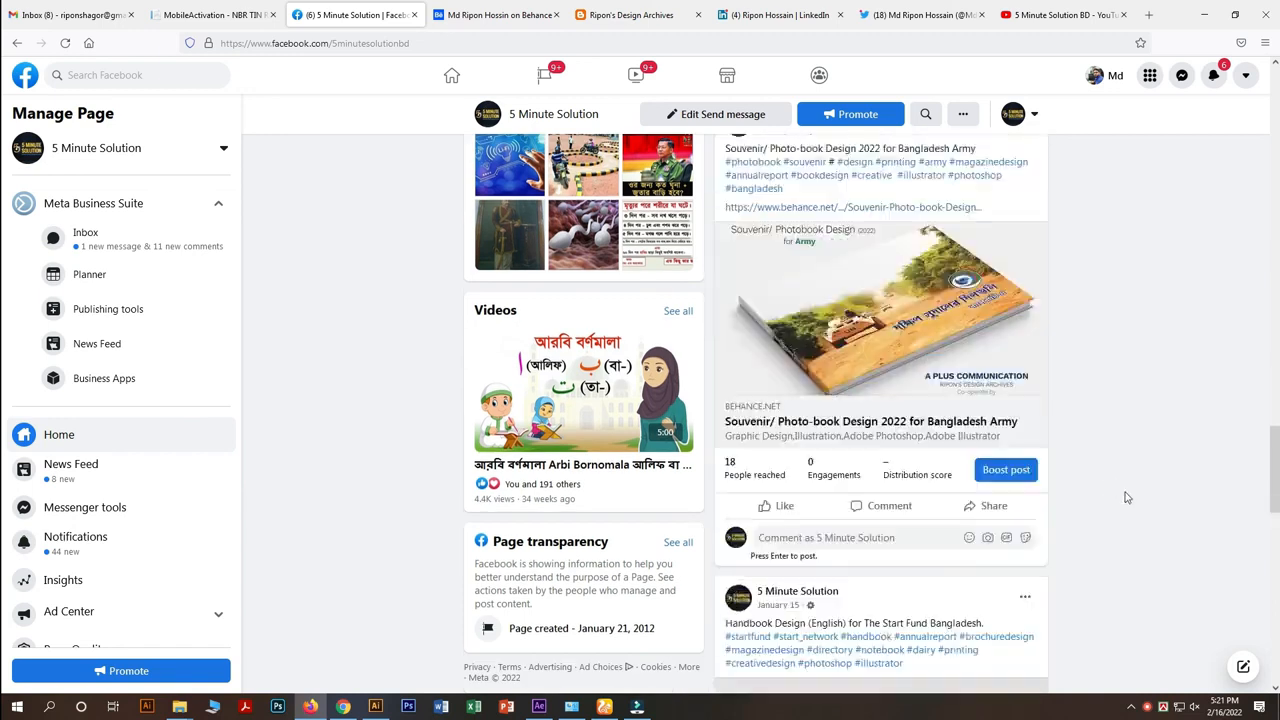
# Step: Switch to the creator's design archives website and look through its Services, About and Home sections
pyautogui.click(628, 15)
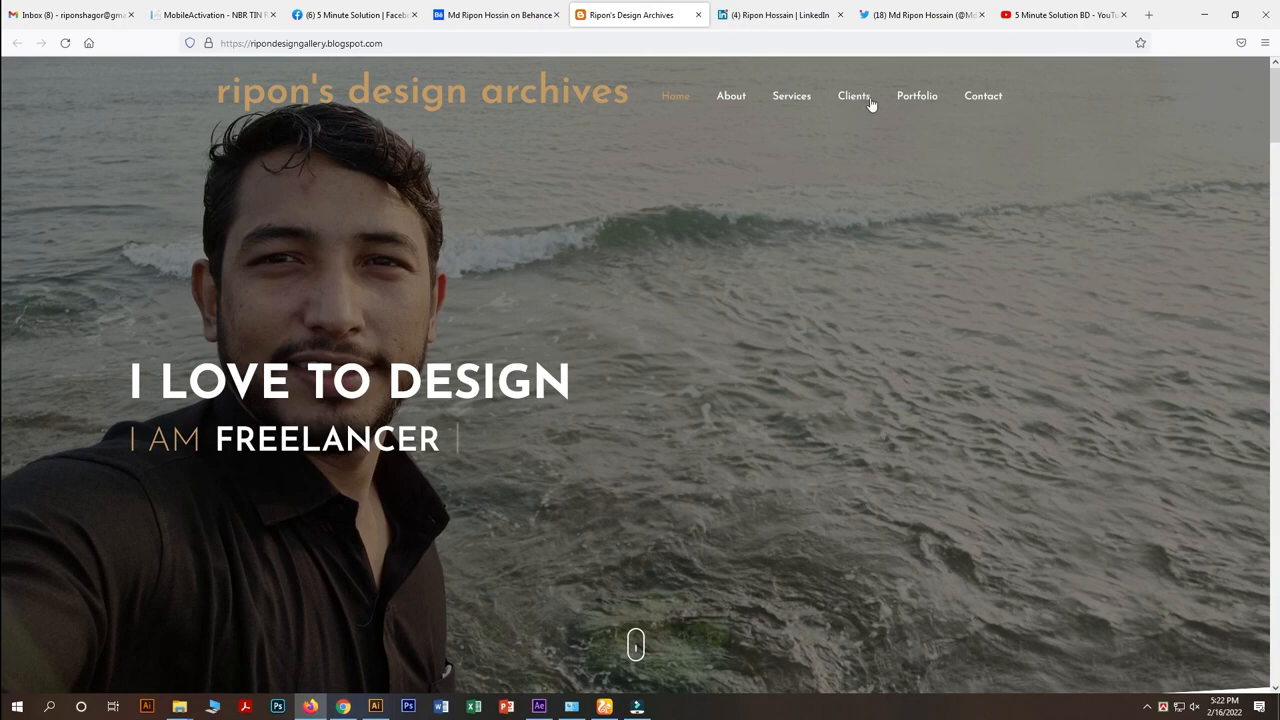
pyautogui.click(793, 99)
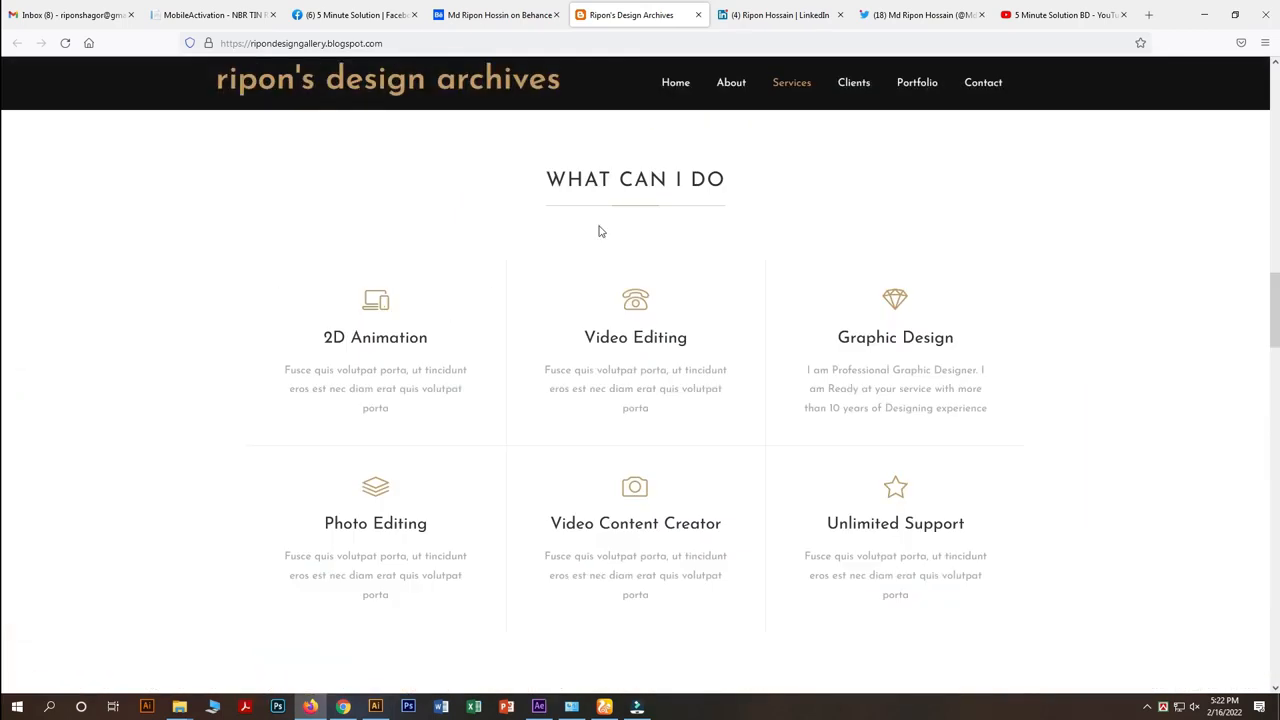
pyautogui.scroll(10, 786, 271)
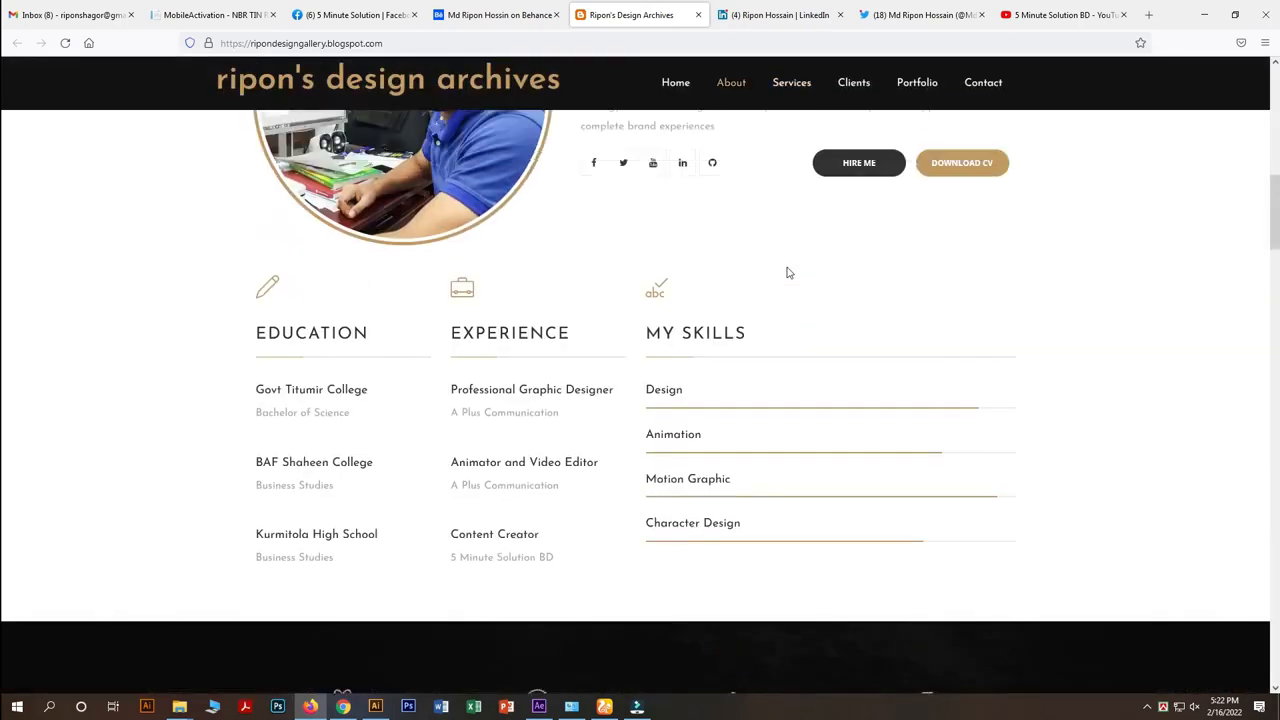
pyautogui.scroll(3, 843, 86)
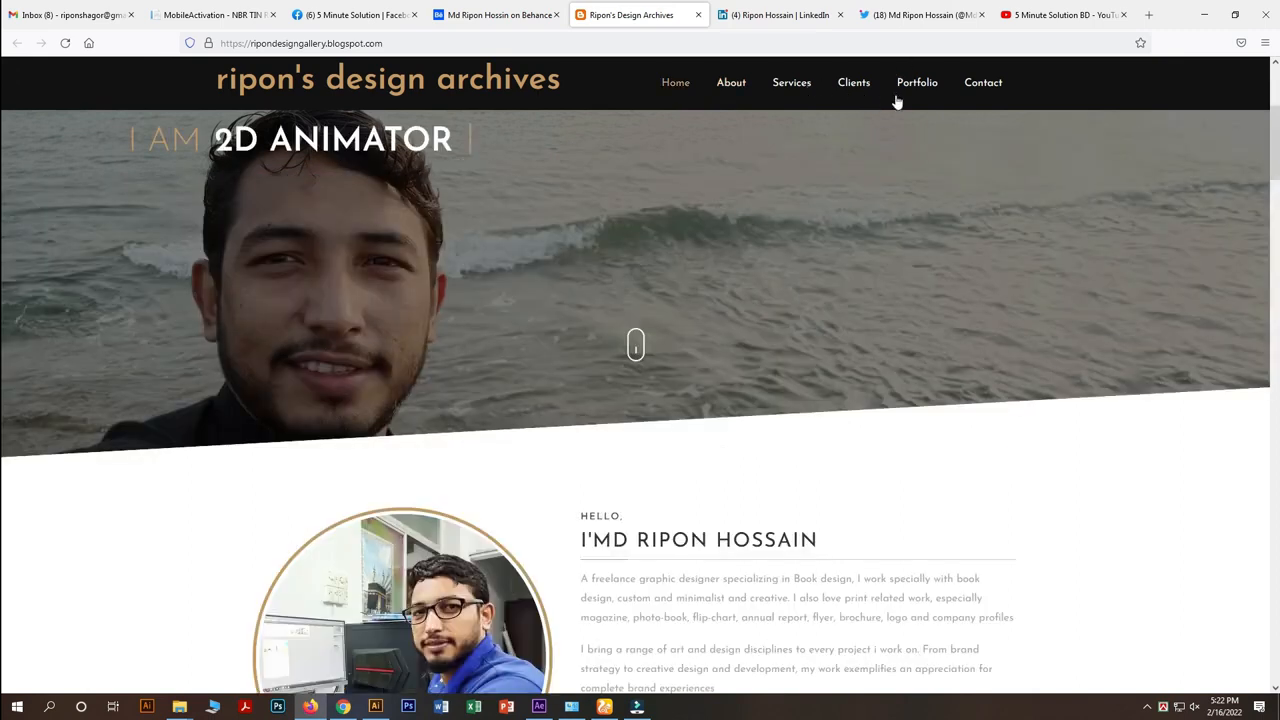
pyautogui.scroll(3, 789, 179)
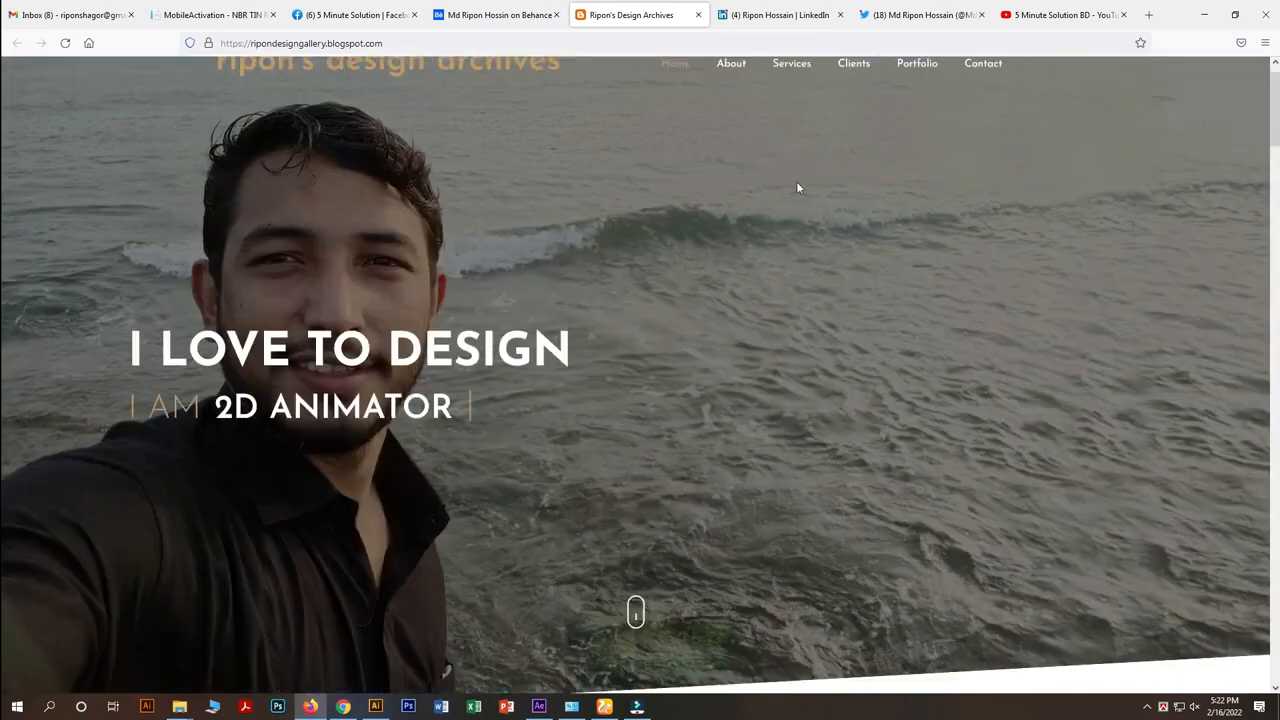
# Step: Go to the Portfolio section of the design archives website and browse the design samples under Some of Work
pyautogui.click(916, 68)
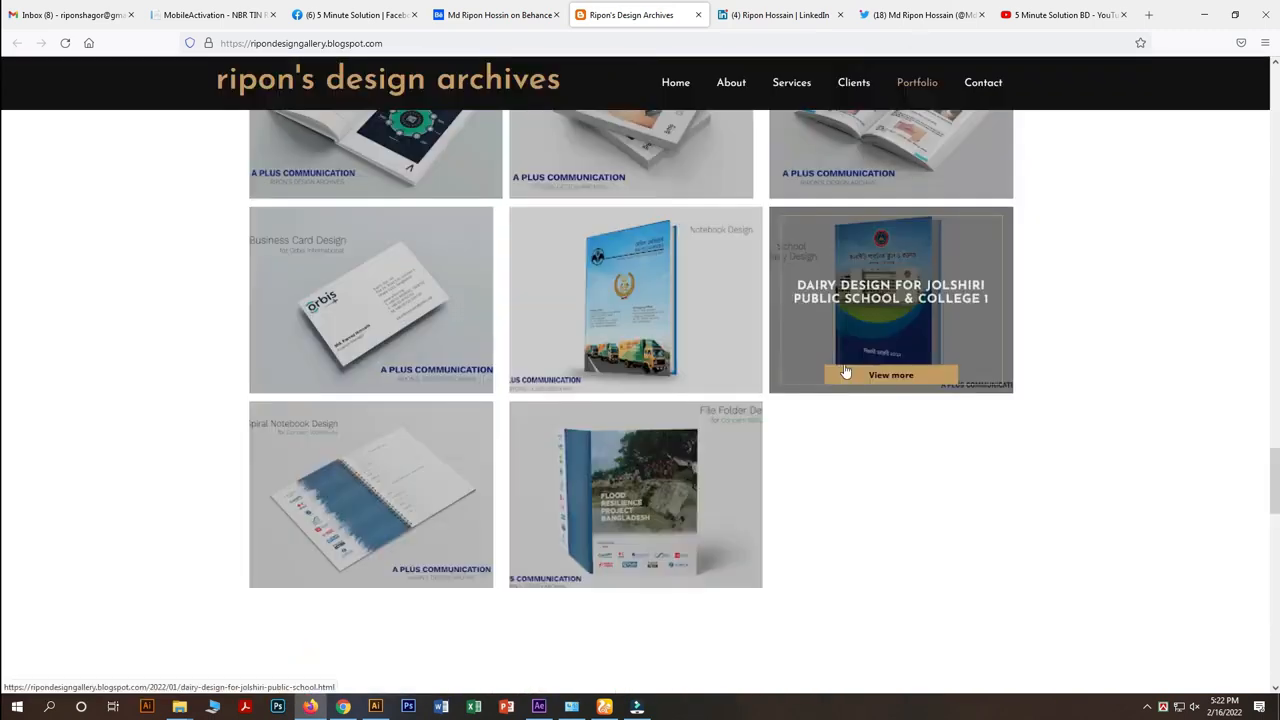
pyautogui.scroll(8, 1000, 378)
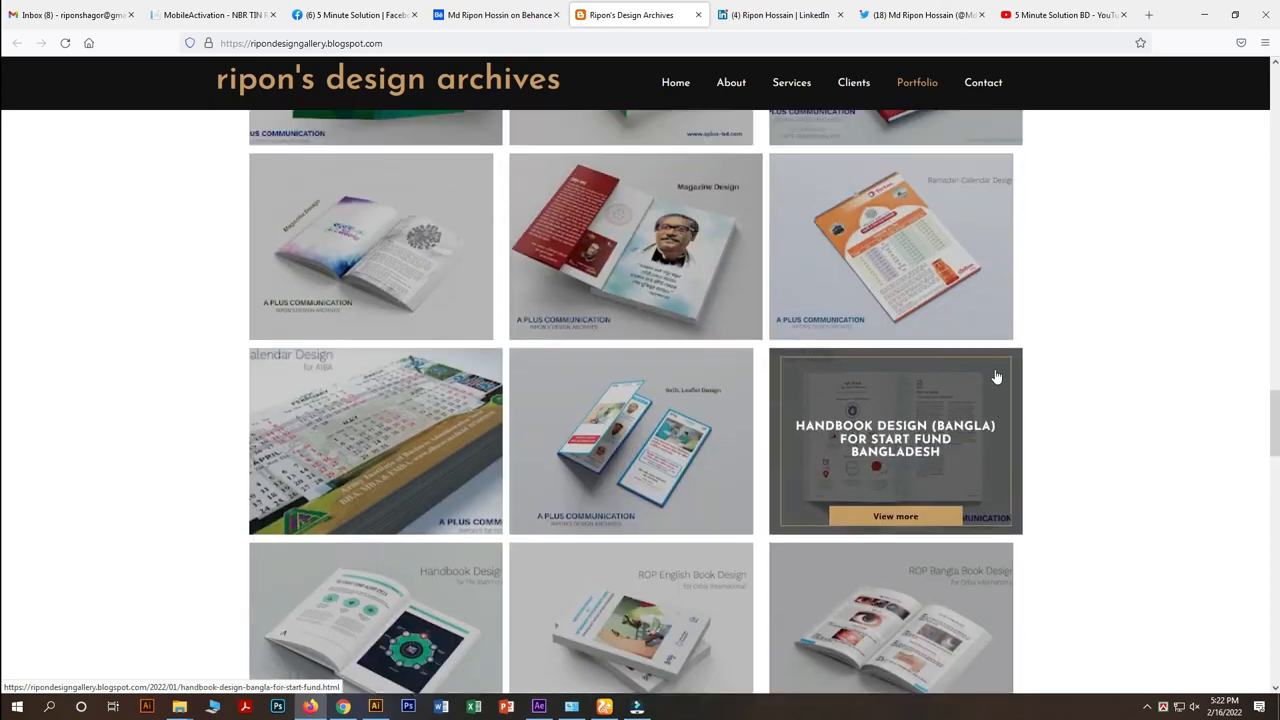
pyautogui.scroll(-2, 995, 374)
pyautogui.scroll(-10, 995, 374)
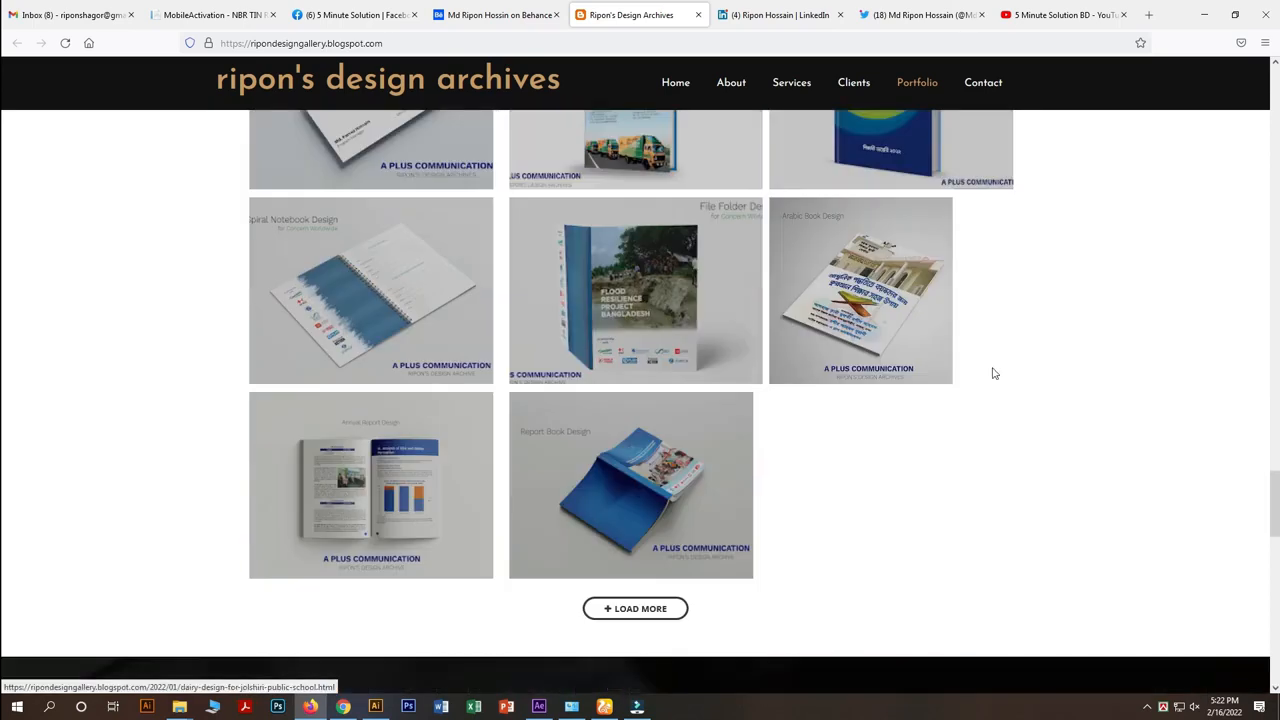
pyautogui.scroll(5, 995, 371)
pyautogui.scroll(8, 990, 371)
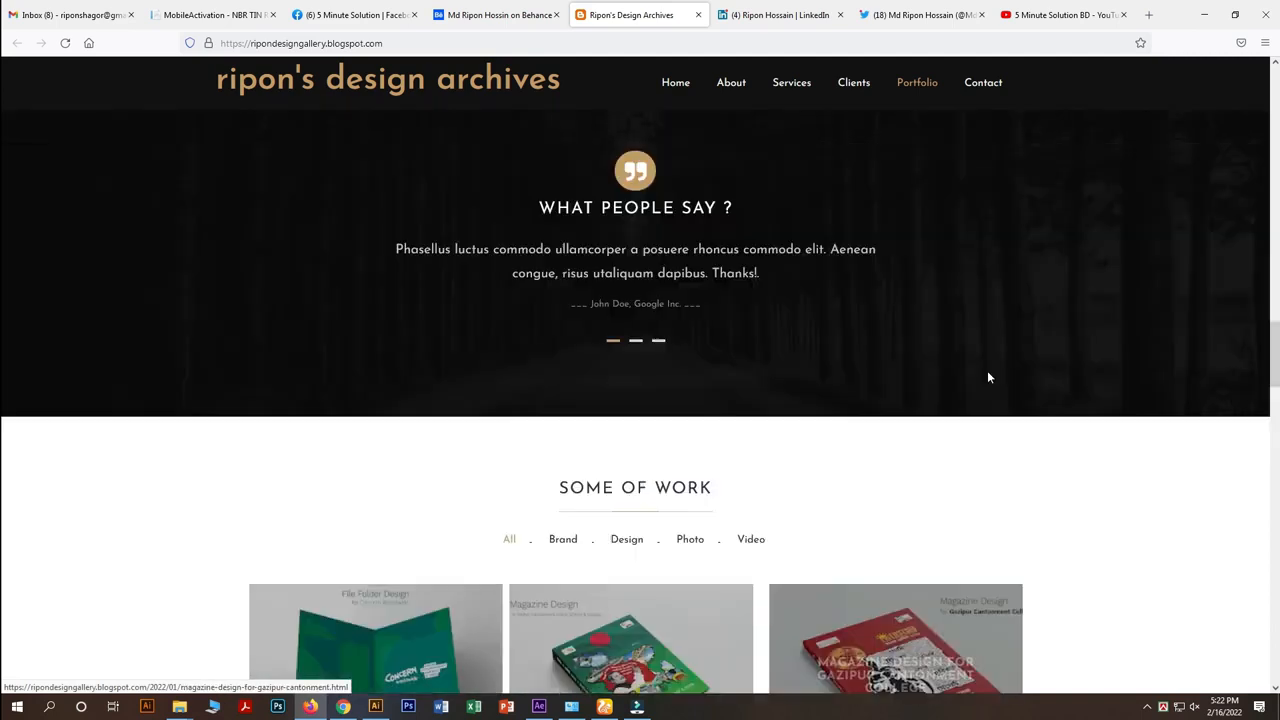
pyautogui.scroll(-3, 966, 376)
pyautogui.scroll(-1, 968, 379)
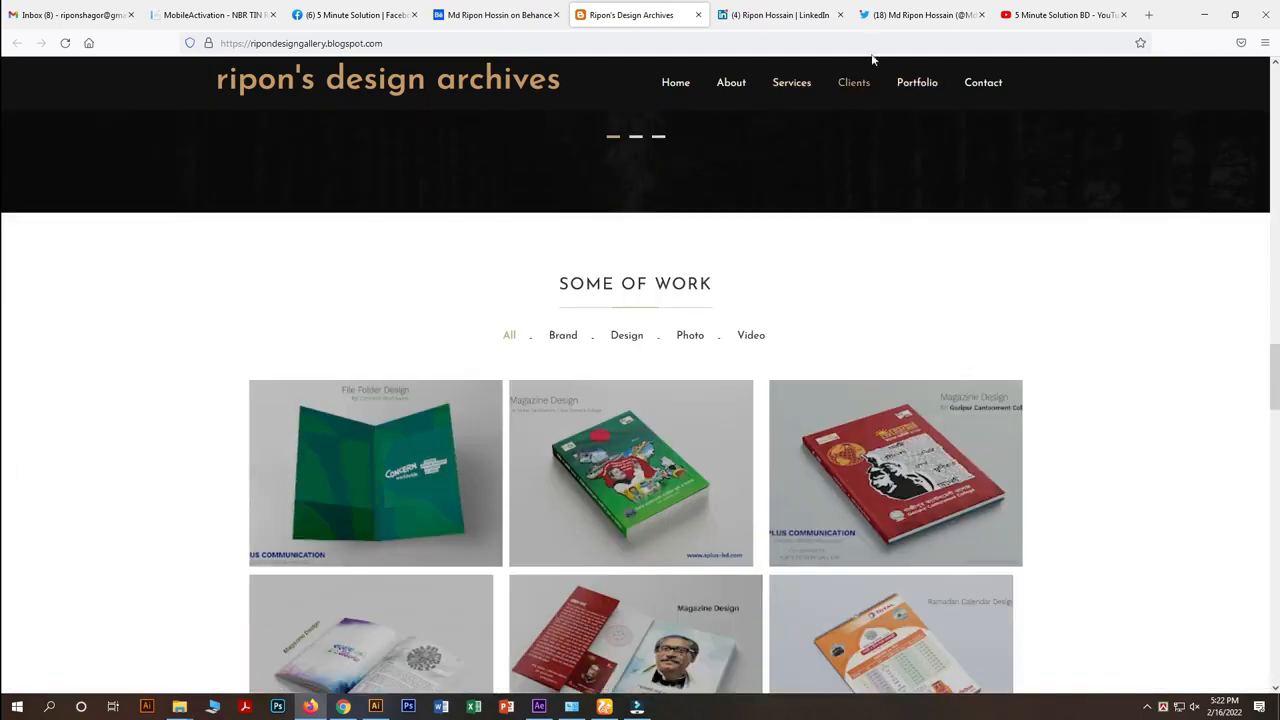